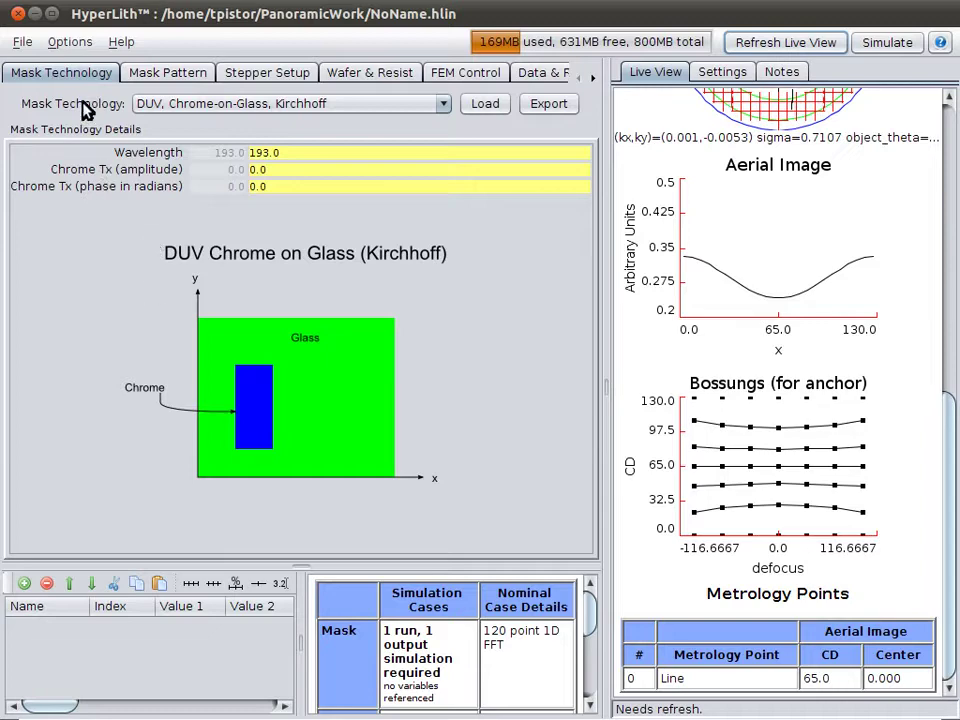
Start a new simulation with the defaults: Kirchhoff mask, 1D line, DUV annular stepper, no resist.
left_click(22, 42)
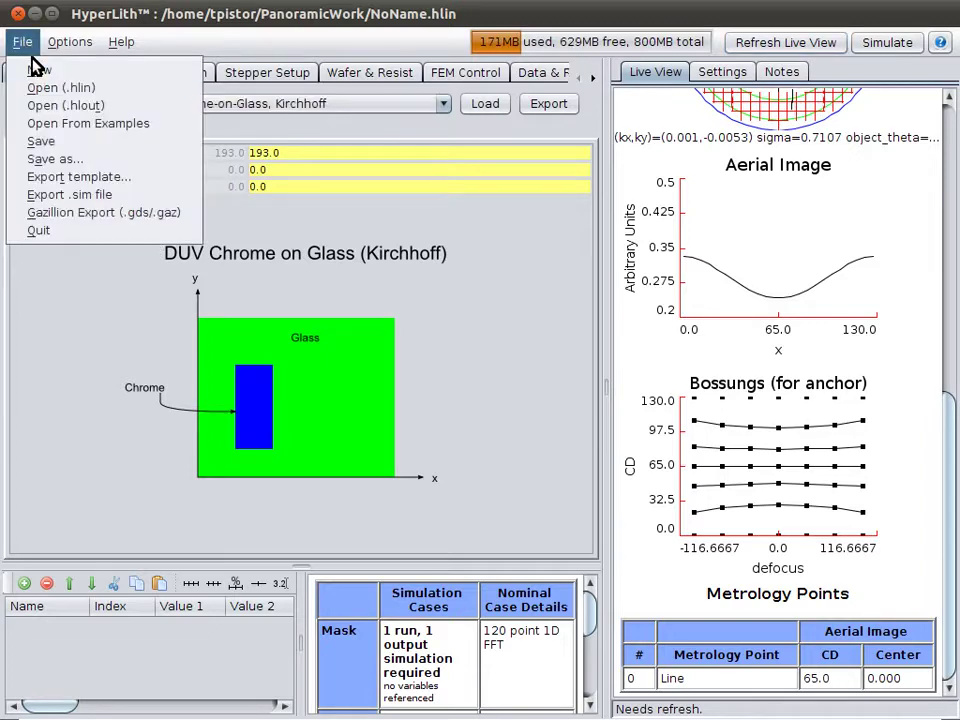
left_click(34, 66)
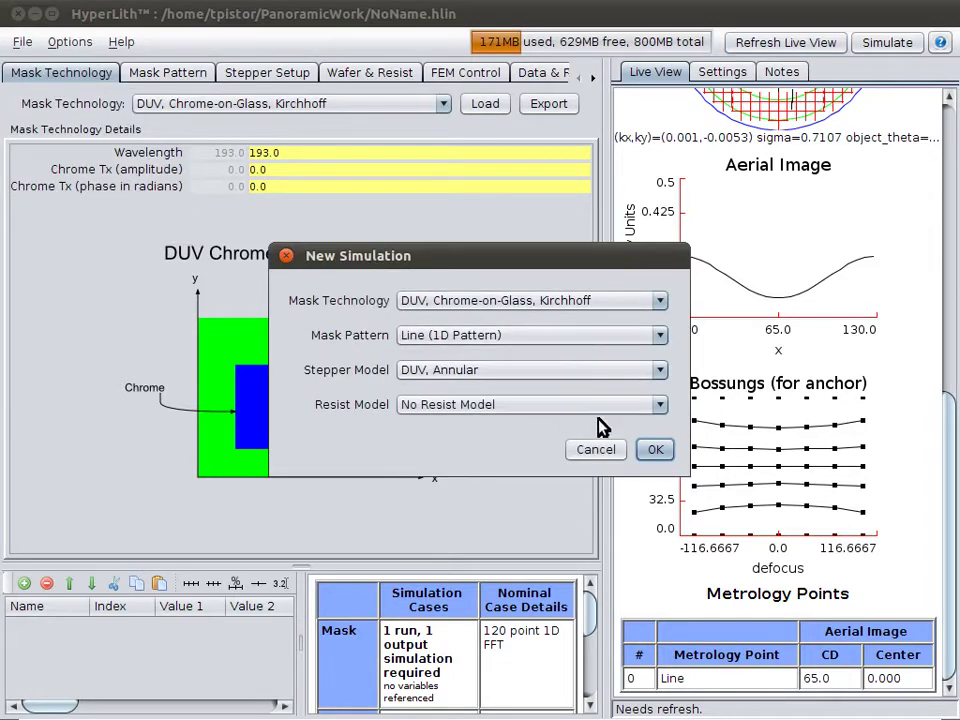
left_click(662, 450)
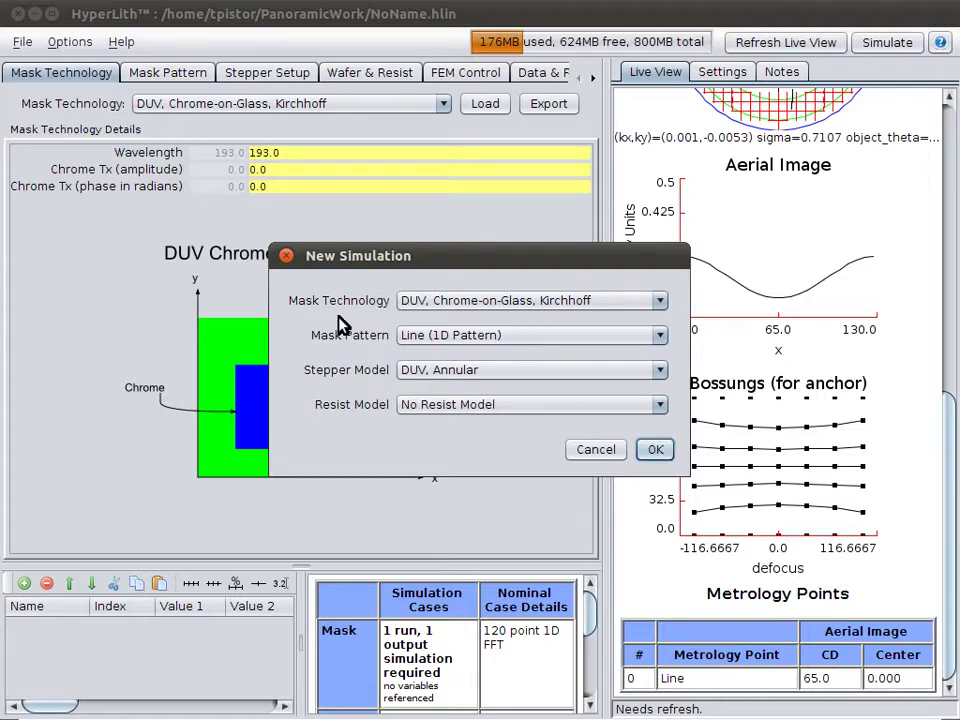
left_click(657, 450)
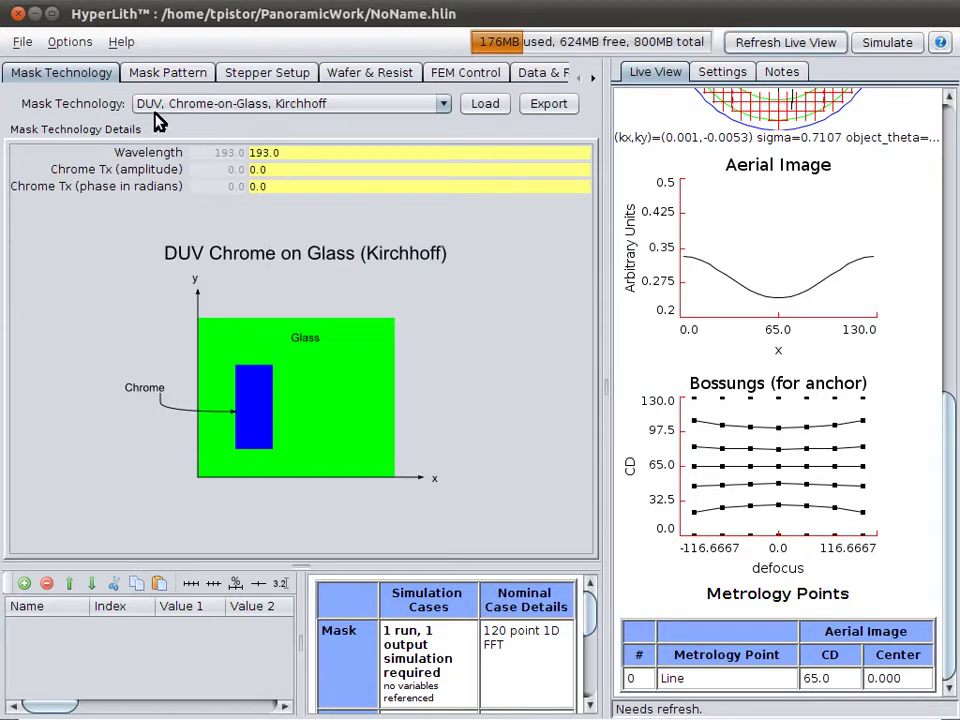
Keep Kirchhoff mask technology and review the Mask Pattern and Stepper Setup settings.
left_click(210, 108)
left_click(213, 123)
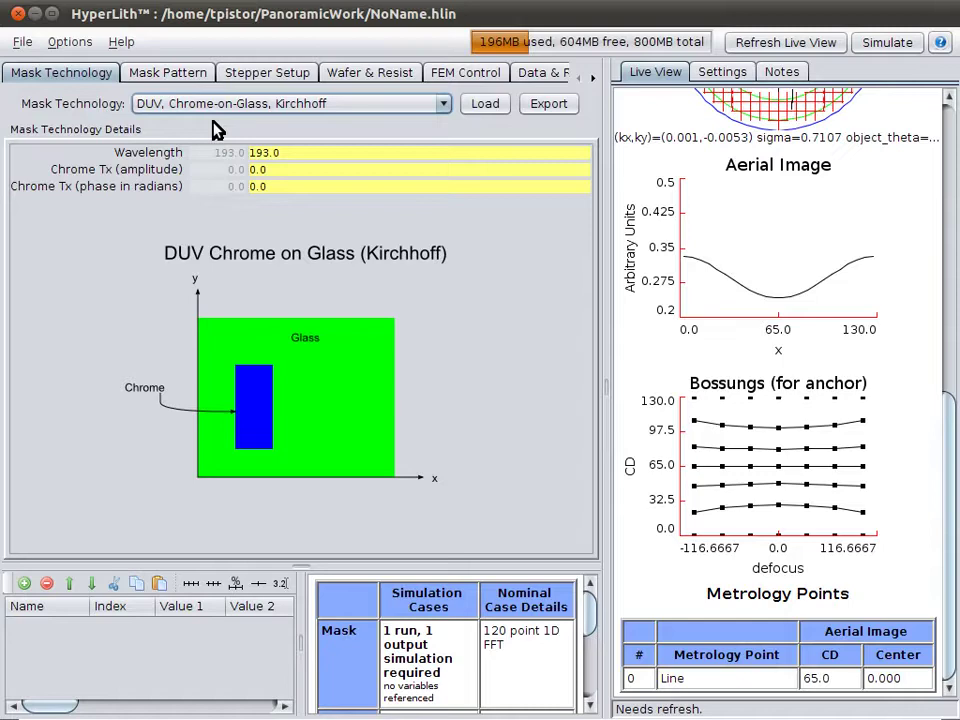
left_click(172, 76)
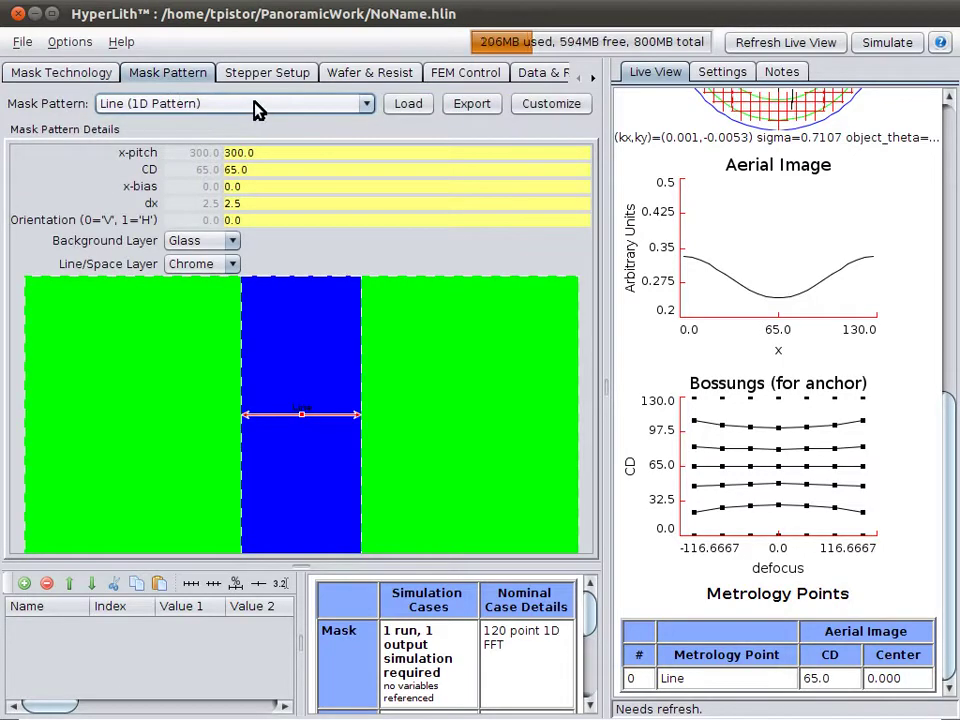
left_click(283, 76)
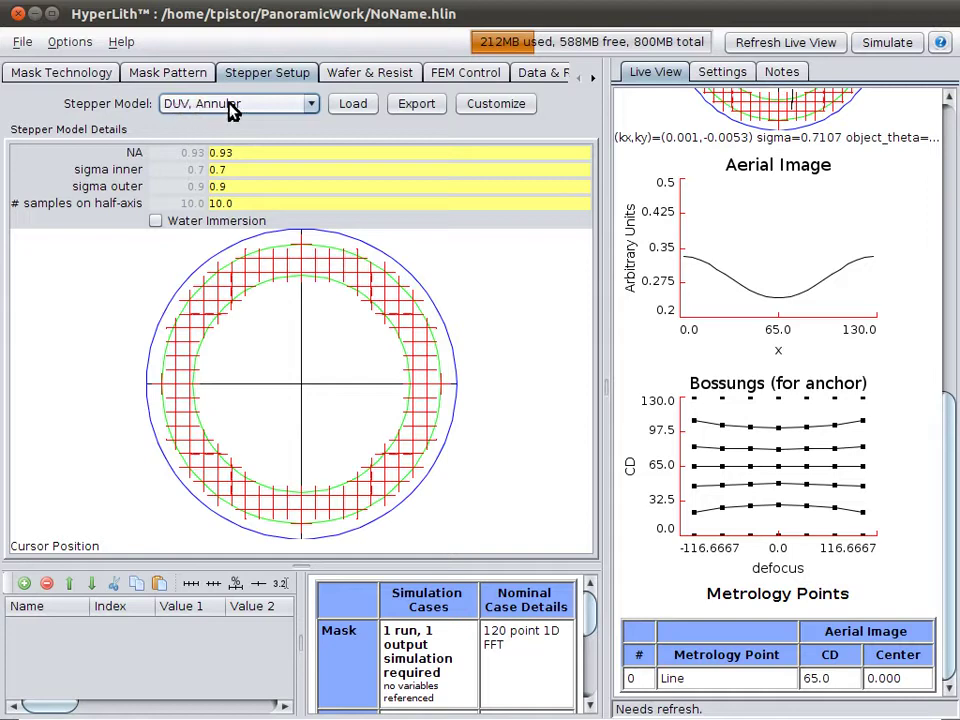
left_click(179, 80)
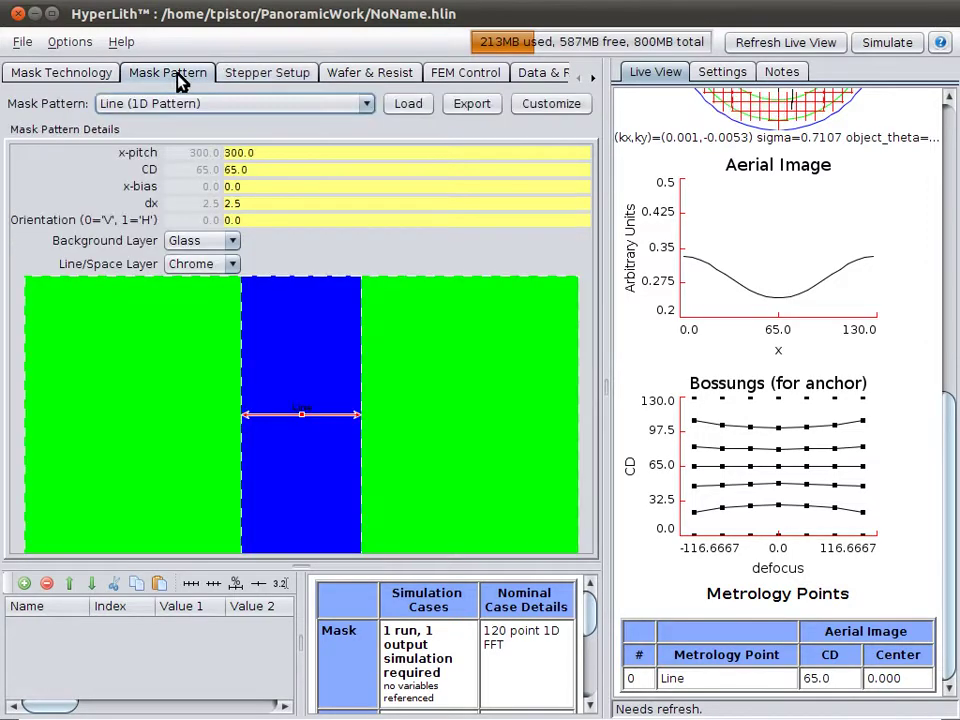
Set the line orientation to 1, then back to 0 so the chrome line stays vertical.
left_click(258, 152)
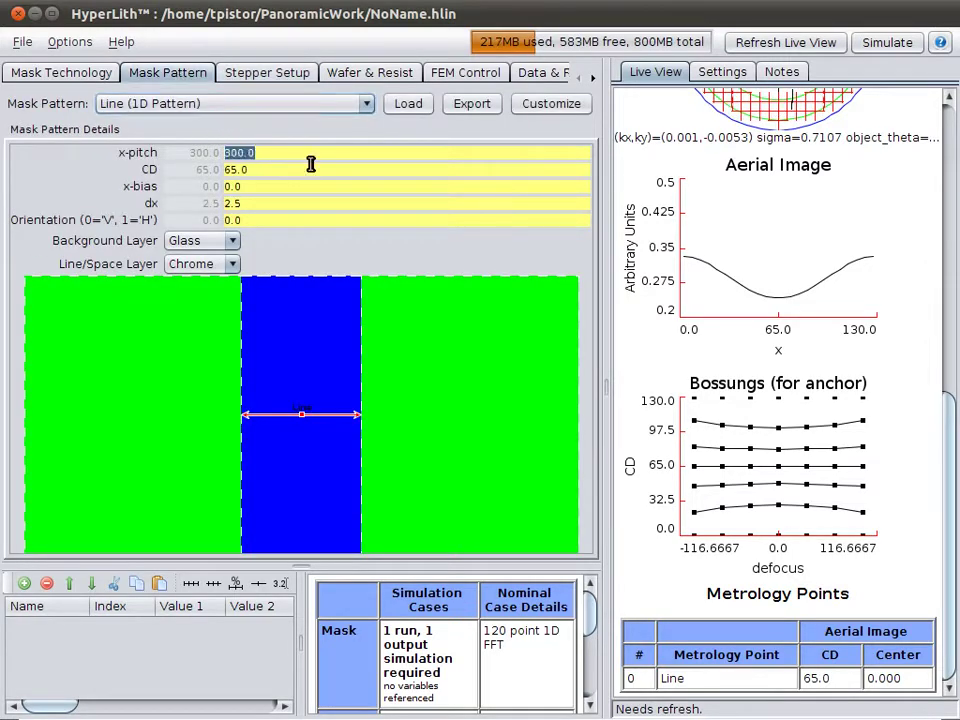
left_click(245, 221)
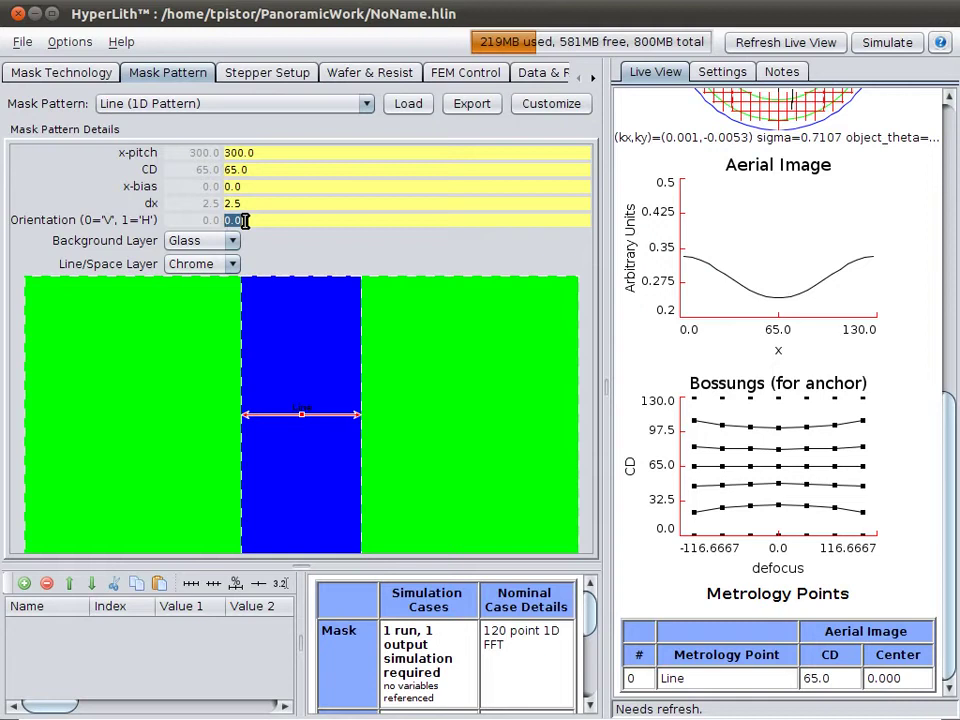
type("1")
key("Return")
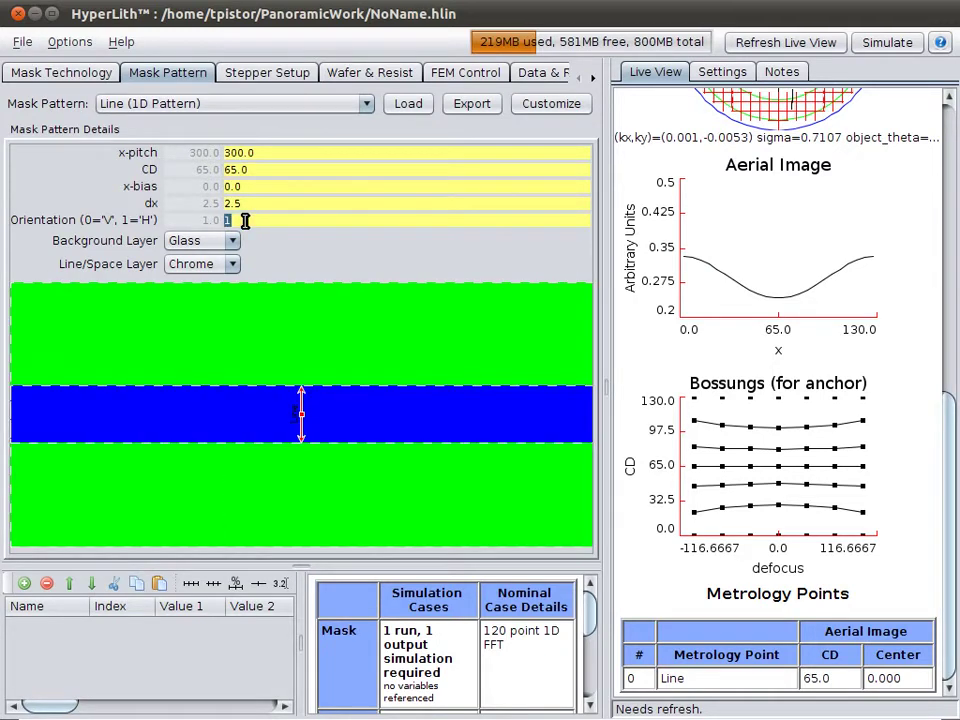
type("0")
key("Return")
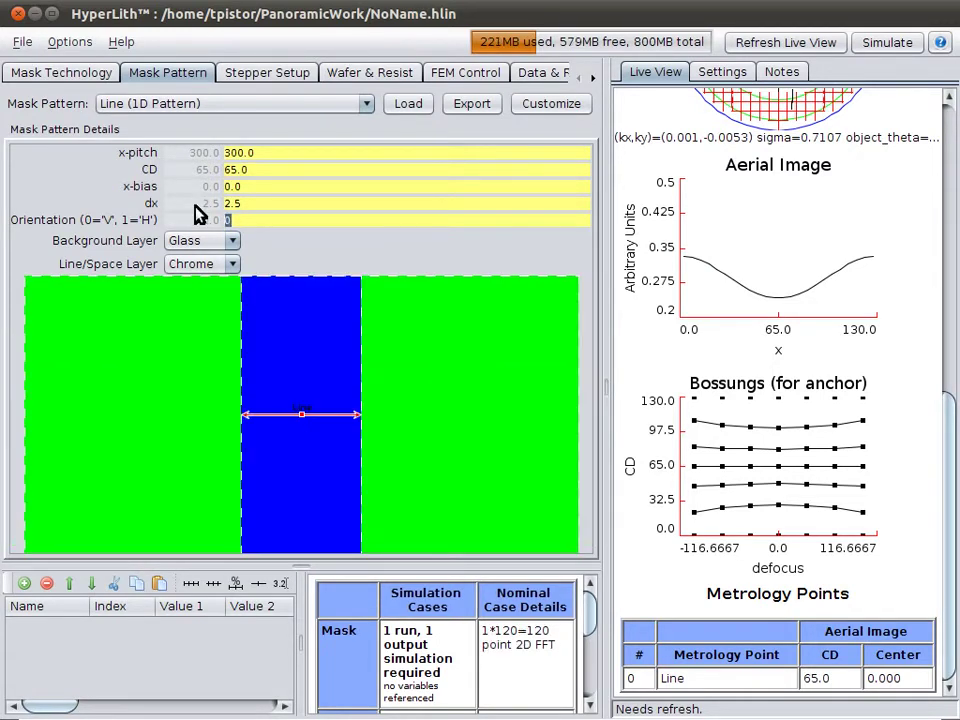
left_click(291, 152)
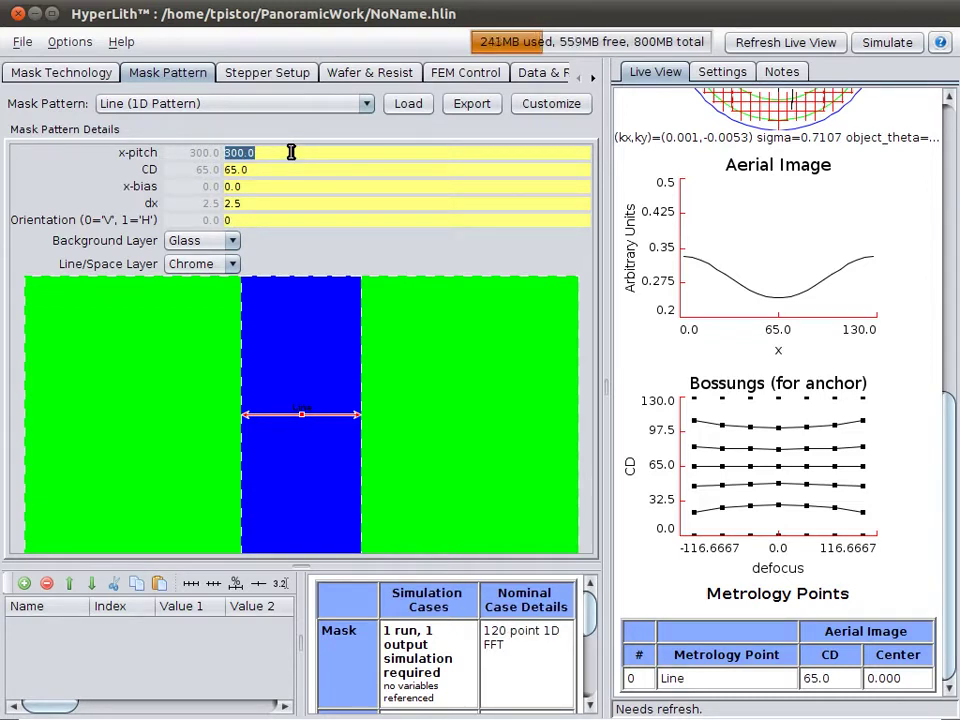
Set the x-pitch to 200 and the line CD to 45.
type("200")
key("Return")
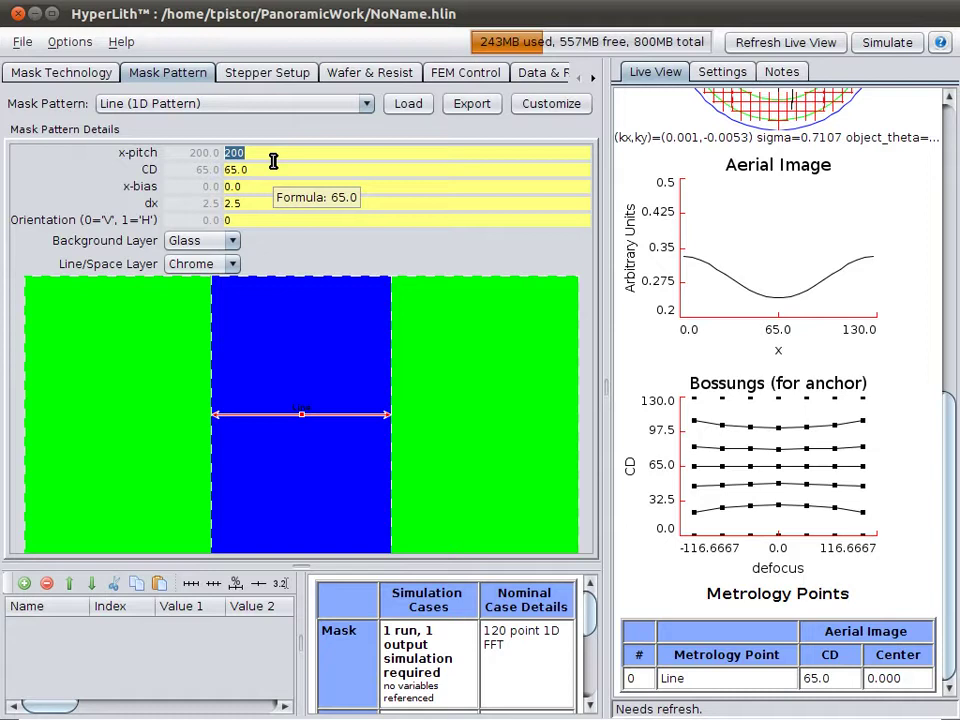
left_click(270, 166)
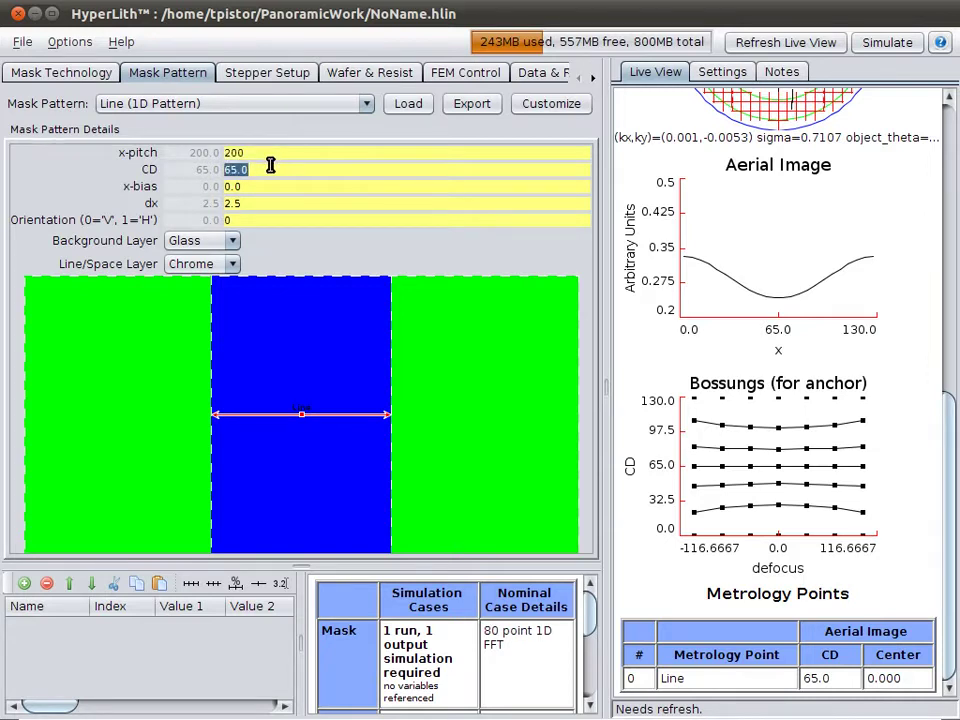
type("45")
key("Return")
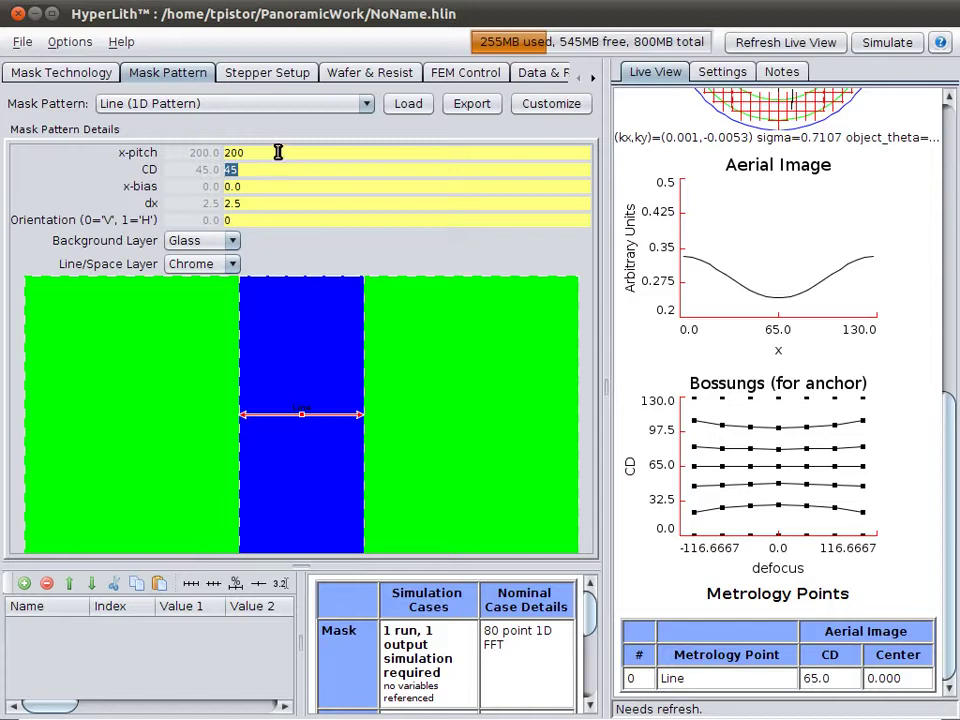
Type 'pitch' into the x-pitch field and erase it again.
left_click(278, 152)
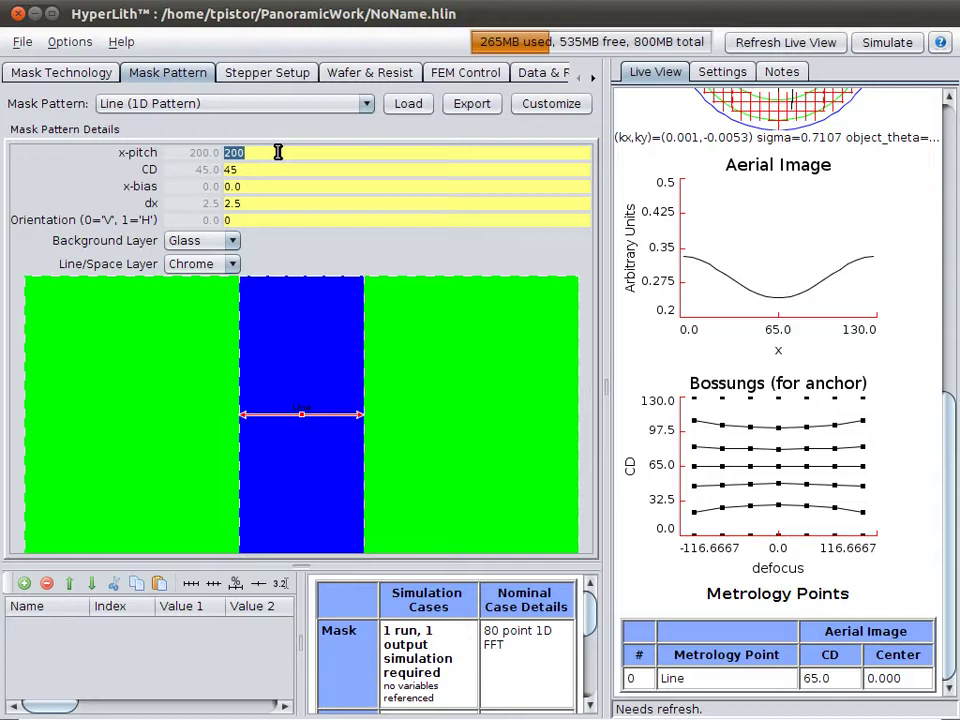
type("pitch")
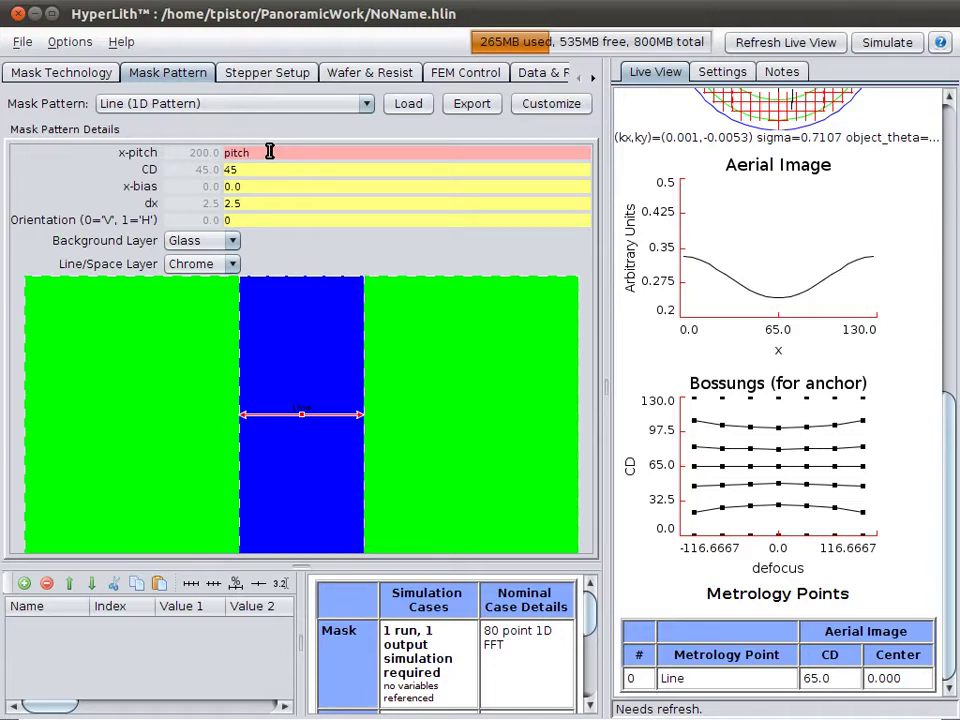
key("BackSpace")
key("BackSpace")
key("BackSpace")
key("BackSpace")
Restore x-pitch 300, then replace it with the variable 'pitch'.
type("300")
key("Return")
double_click(248, 153)
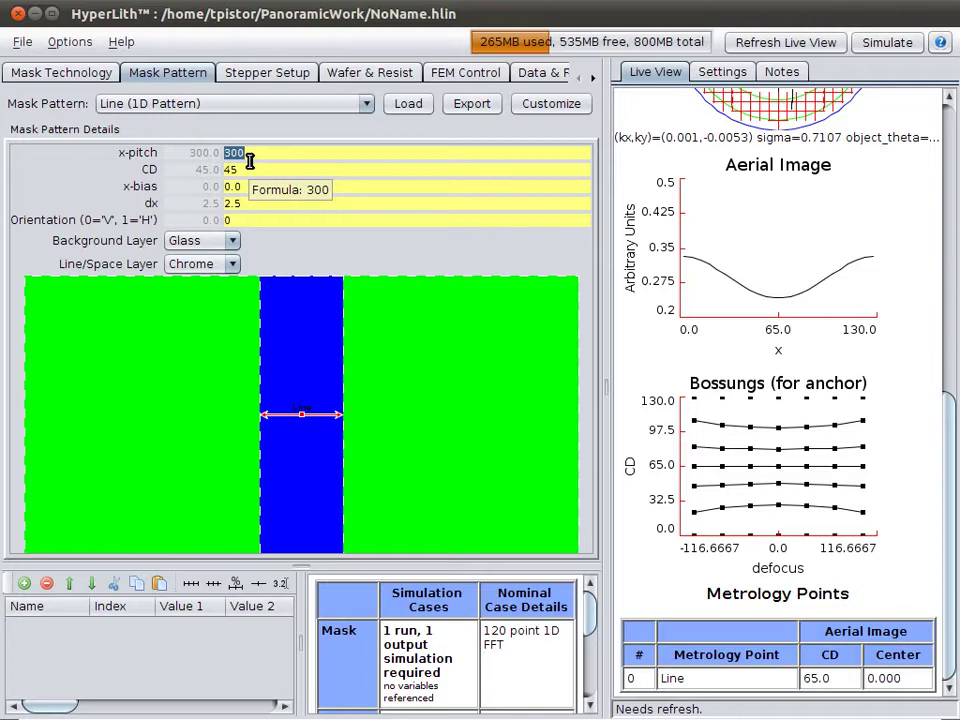
type("pitch")
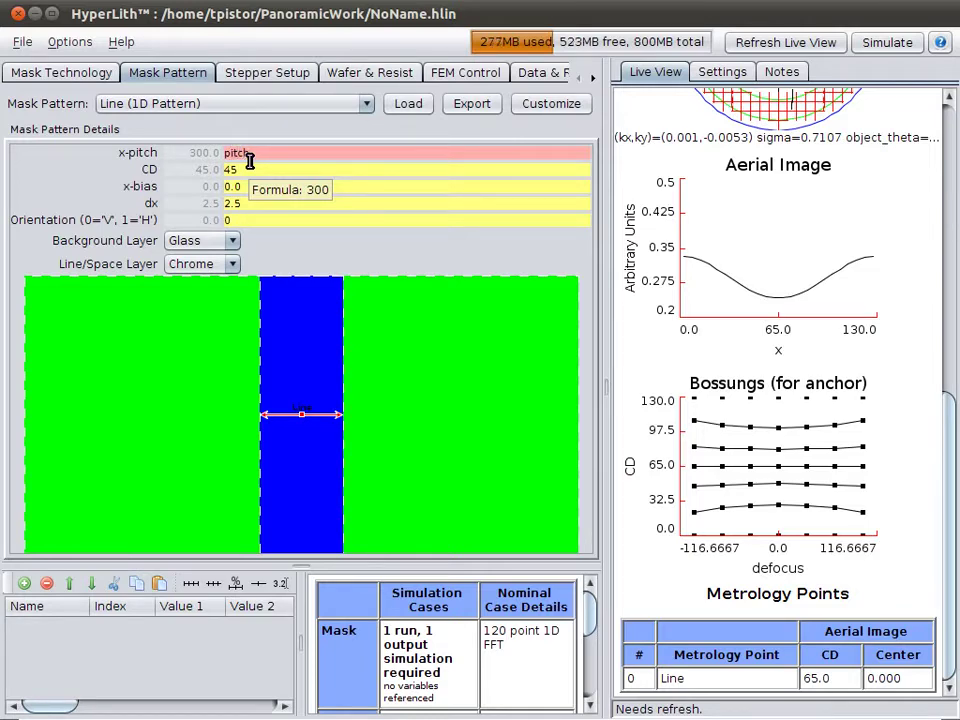
key("Return")
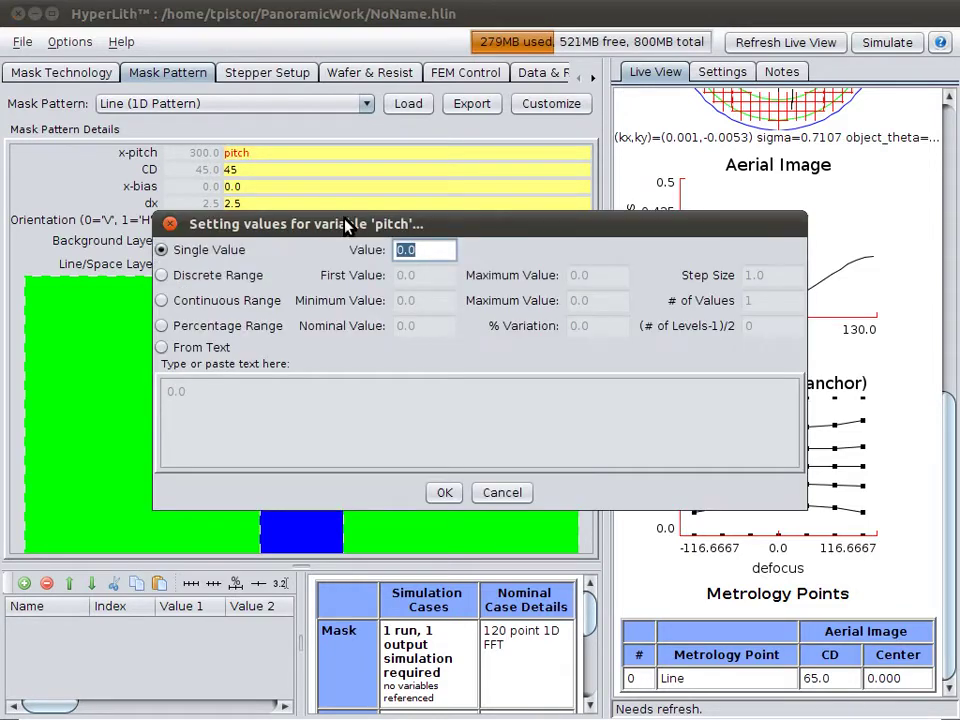
Define pitch as a discrete range from 130 to 200 in steps of 5.
left_click(220, 276)
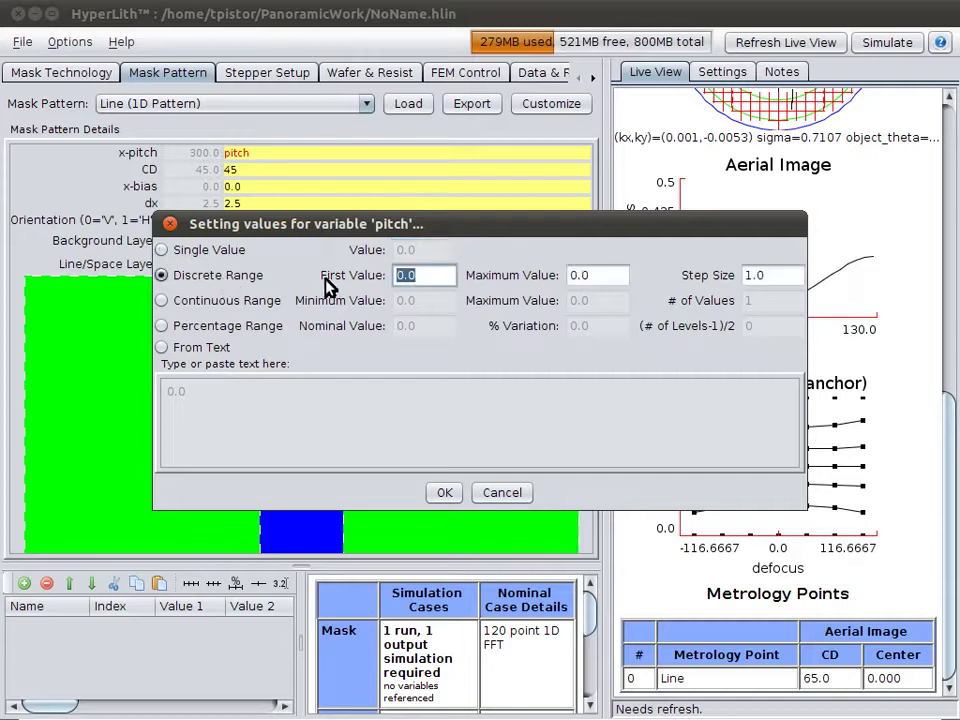
type("130")
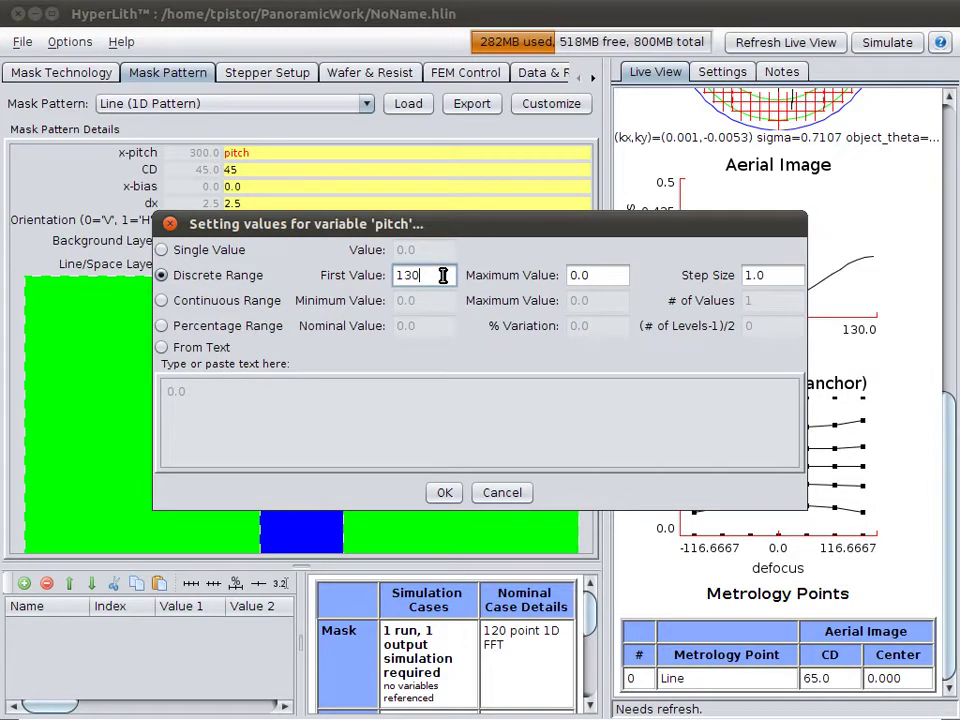
key("Tab")
type("200")
key("Tab")
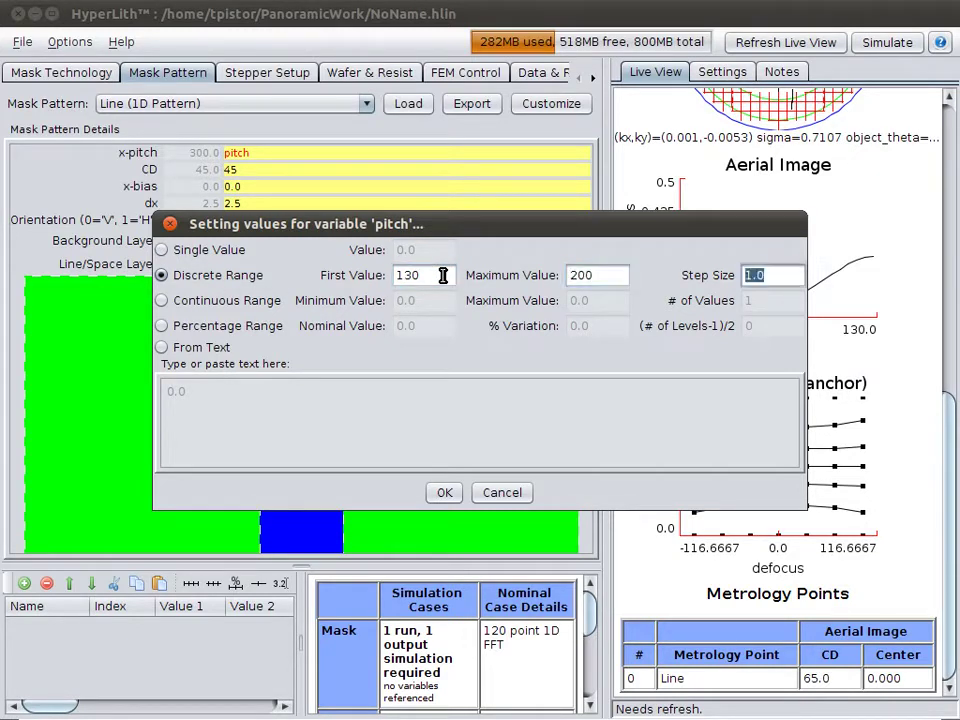
type("5")
key("Return")
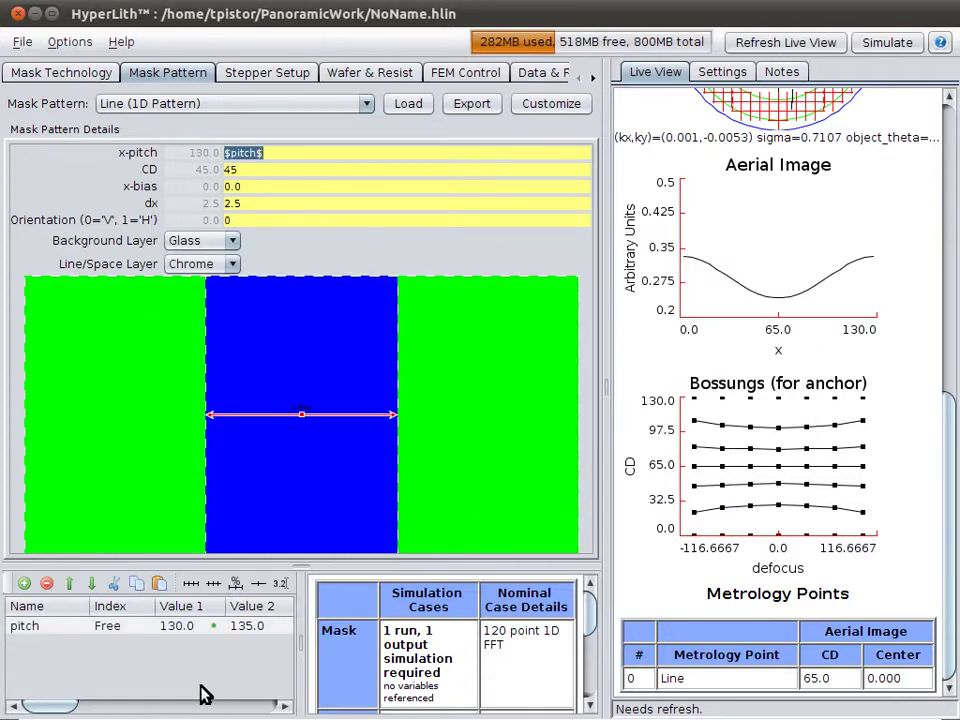
left_click(34, 627)
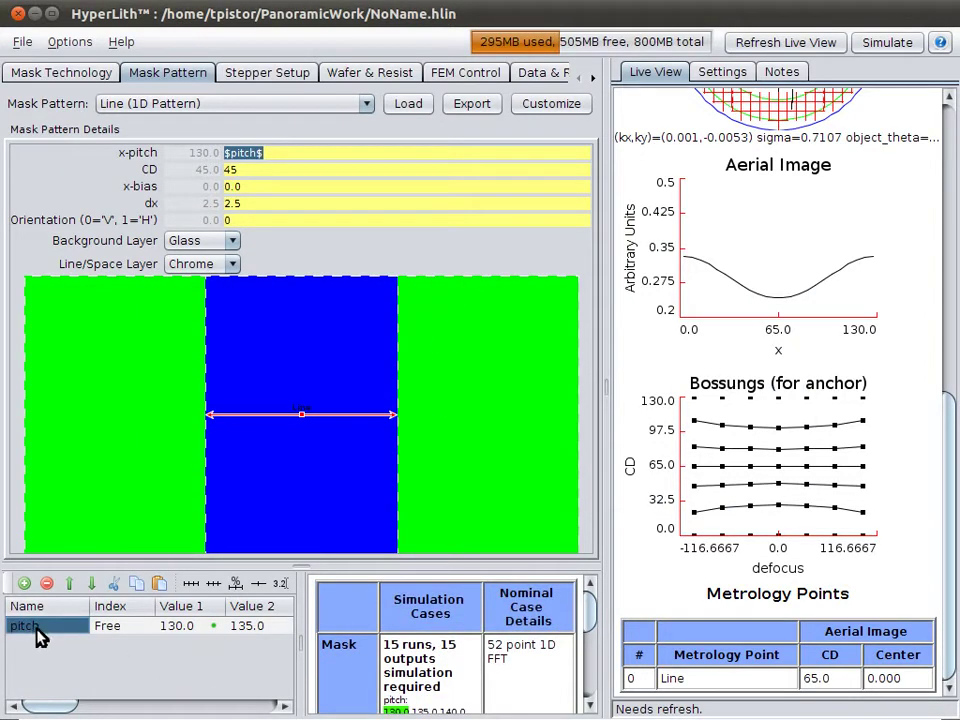
left_click_drag(305, 669, 490, 639)
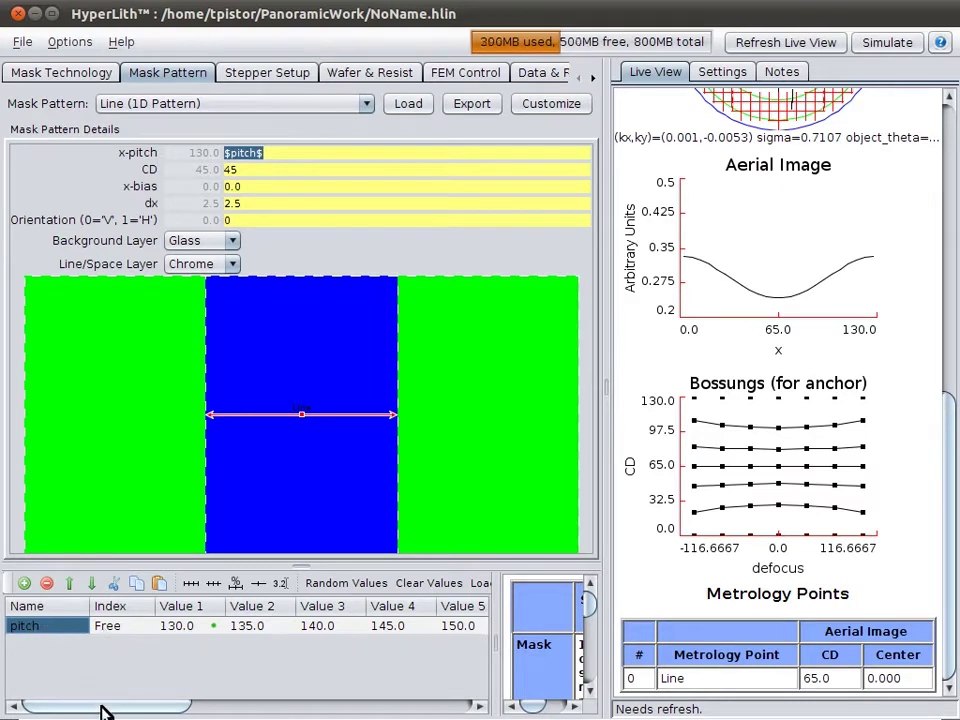
left_click_drag(103, 707, 530, 708)
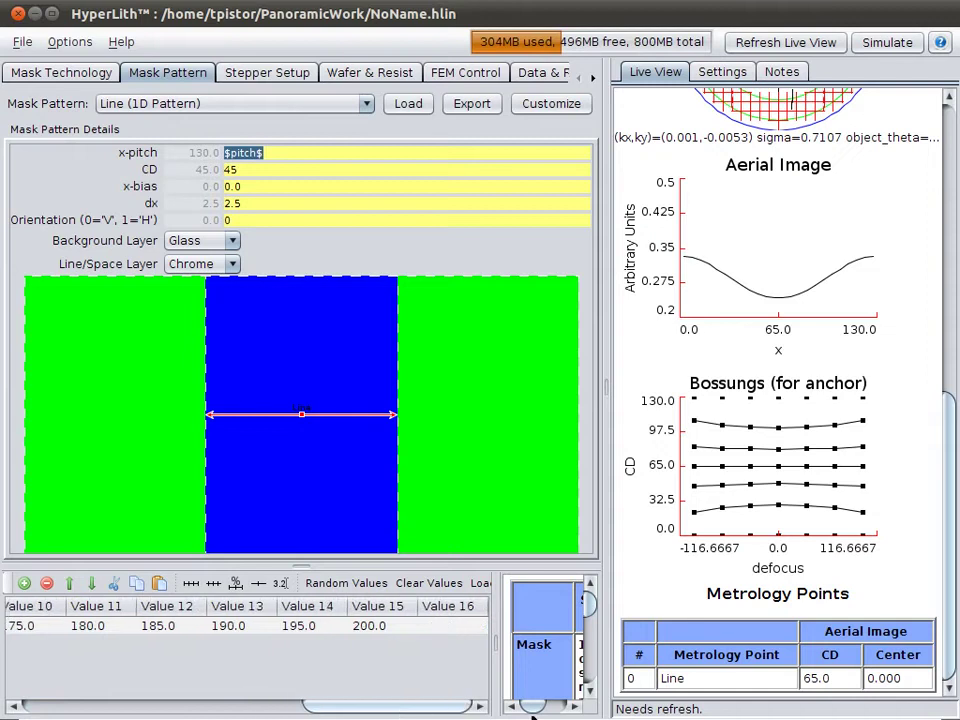
left_click_drag(455, 707, 2, 675)
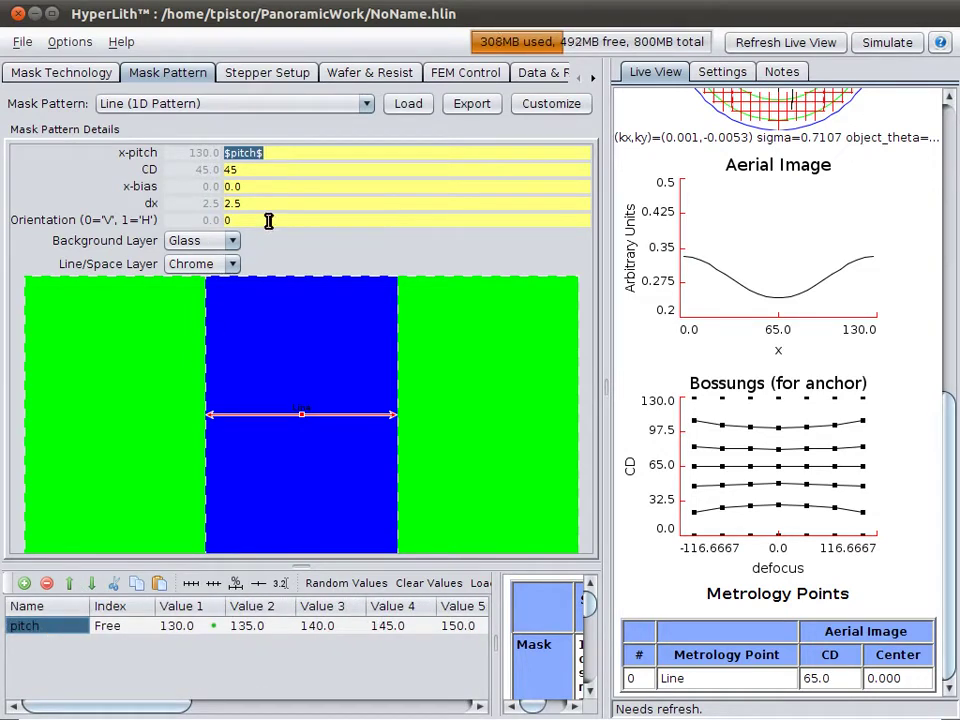
Define the line CD as $pitch$/2.
left_click(283, 153)
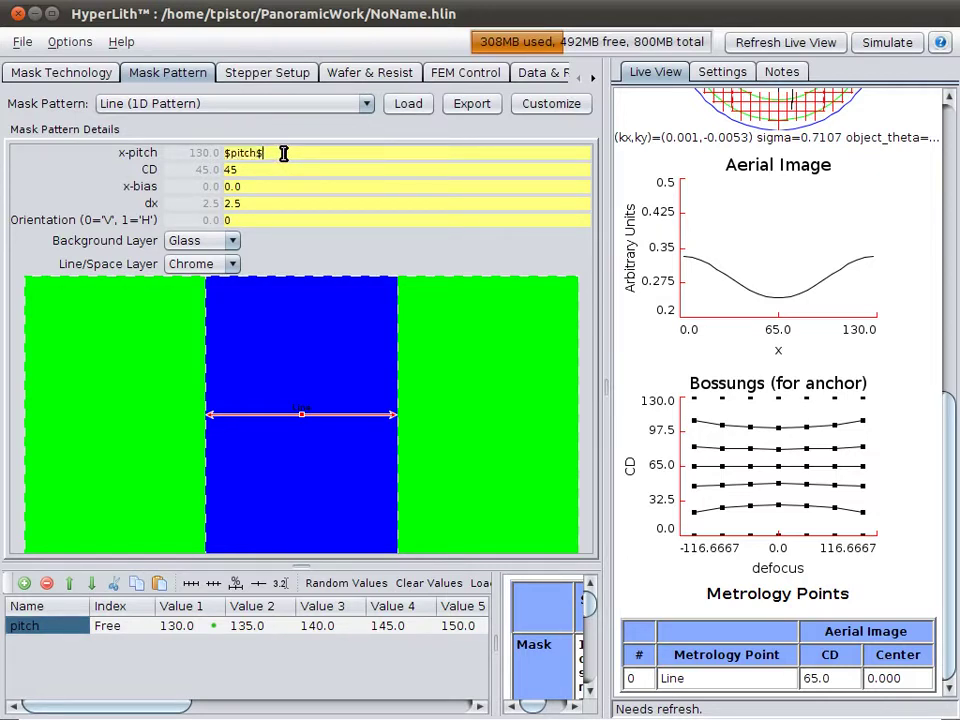
left_click(276, 169)
type("$pitch$/2")
key("Return")
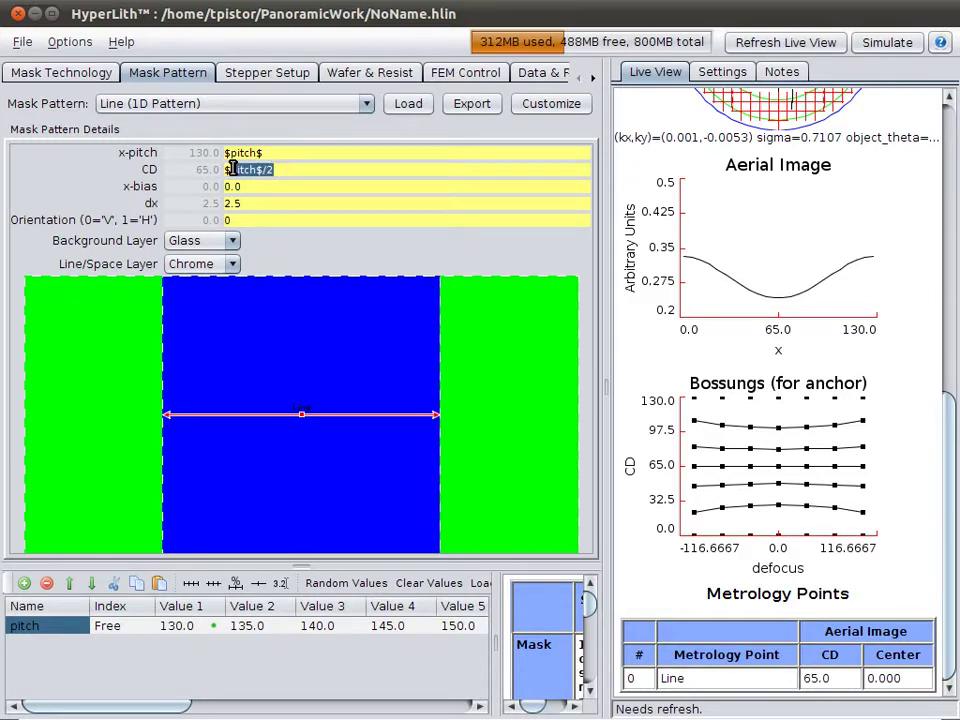
Set the 155.0 pitch value as the nominal value, giving a CD of 77.5.
left_click(237, 170)
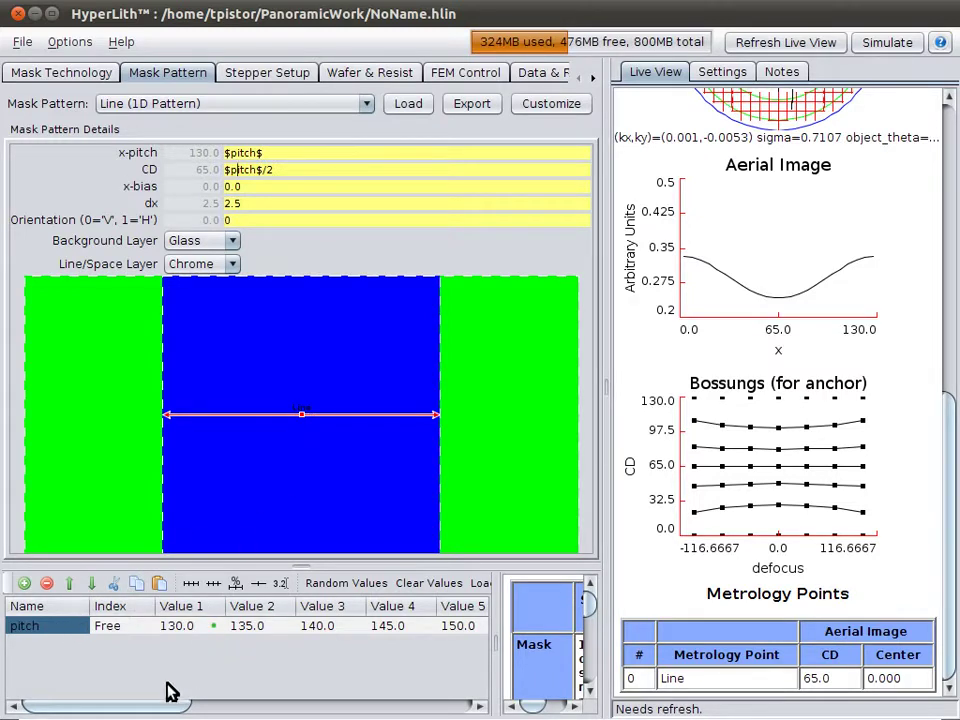
left_click_drag(161, 704, 192, 707)
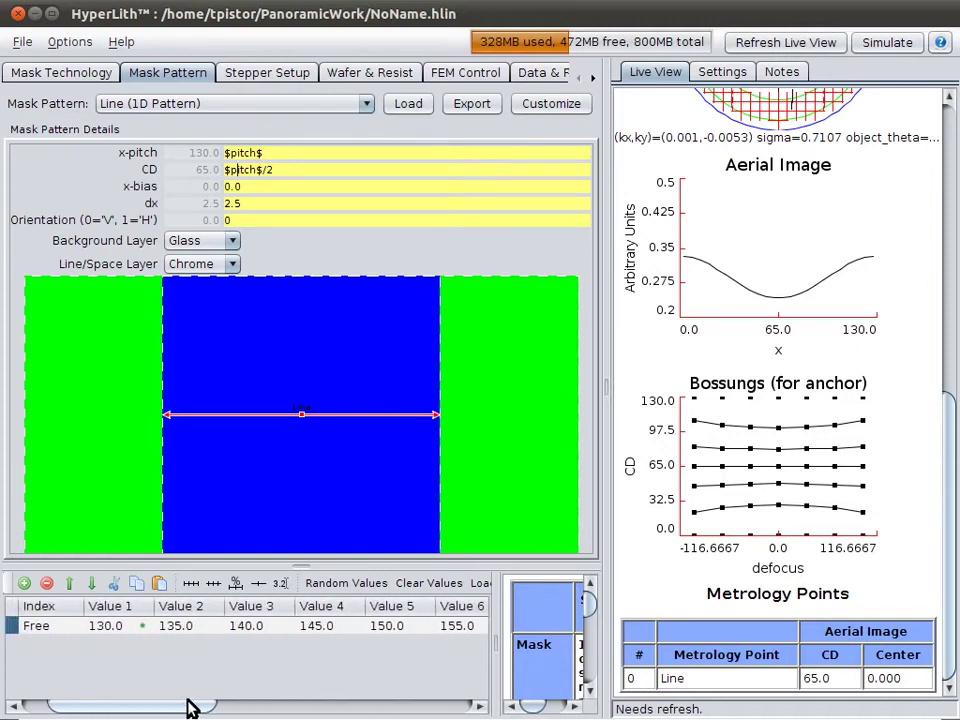
left_click(456, 628)
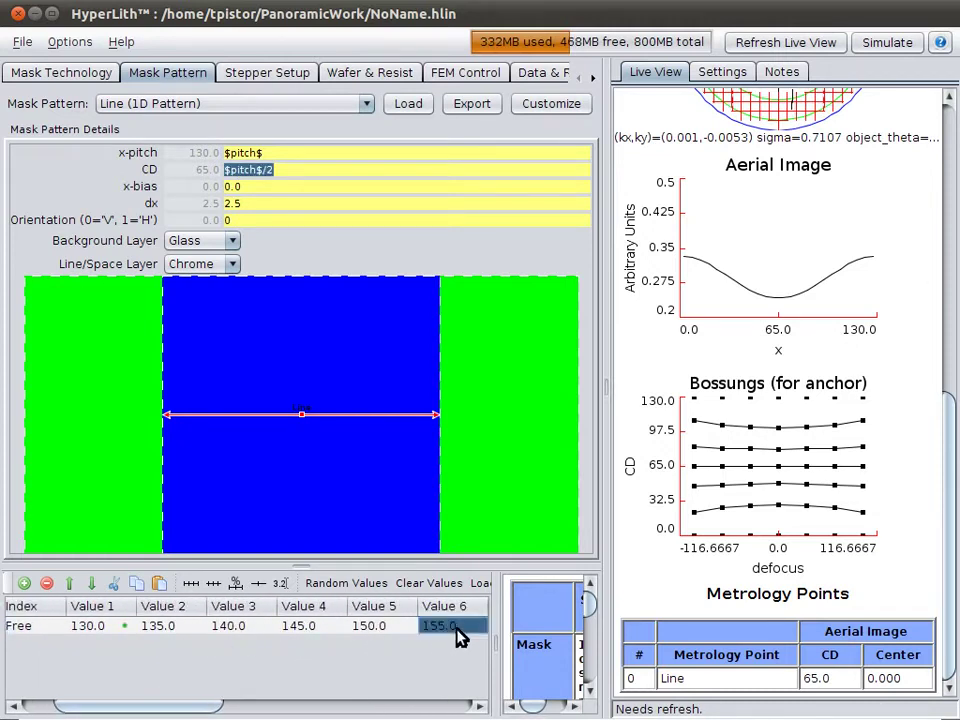
right_click(458, 636)
left_click(513, 494)
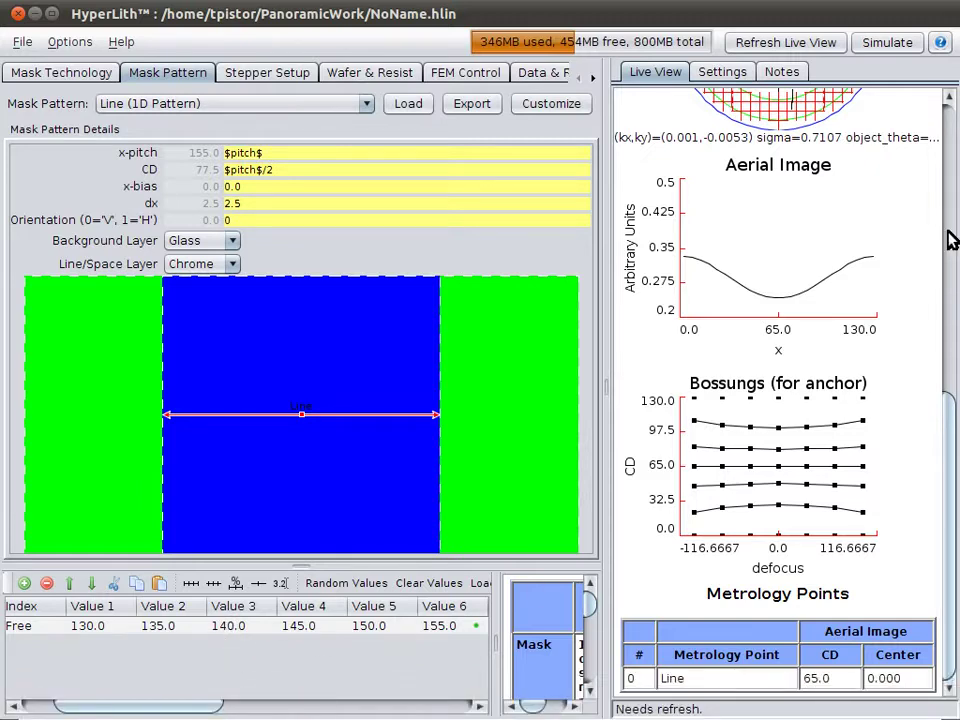
Refresh the live aerial image at the nominal pitch of 155.
left_click(812, 44)
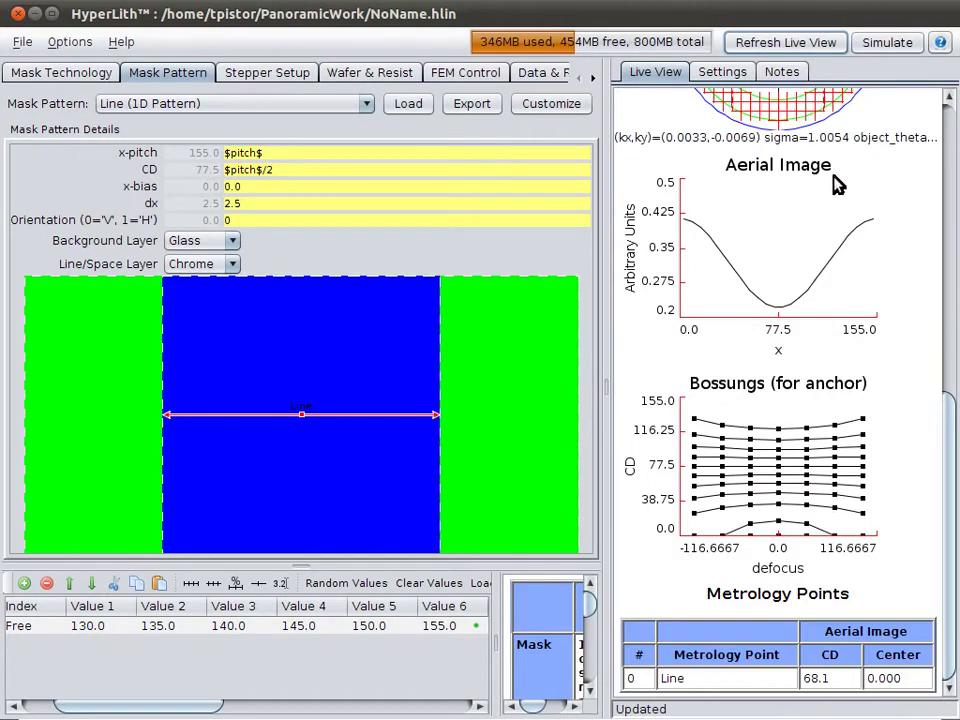
left_click_drag(949, 422, 885, 71)
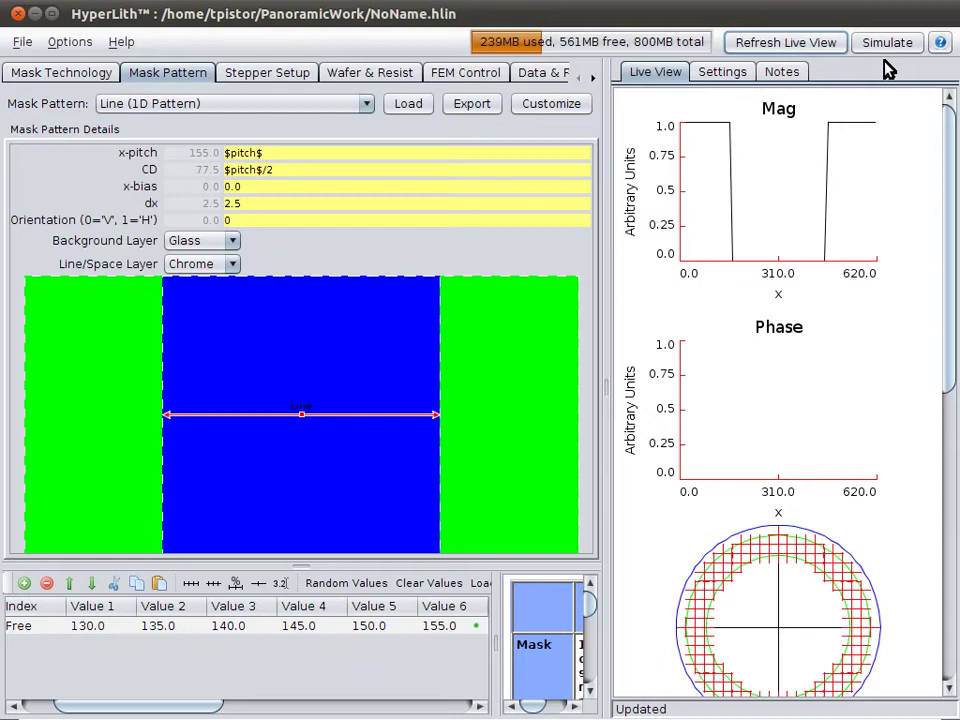
left_click_drag(945, 197, 953, 620)
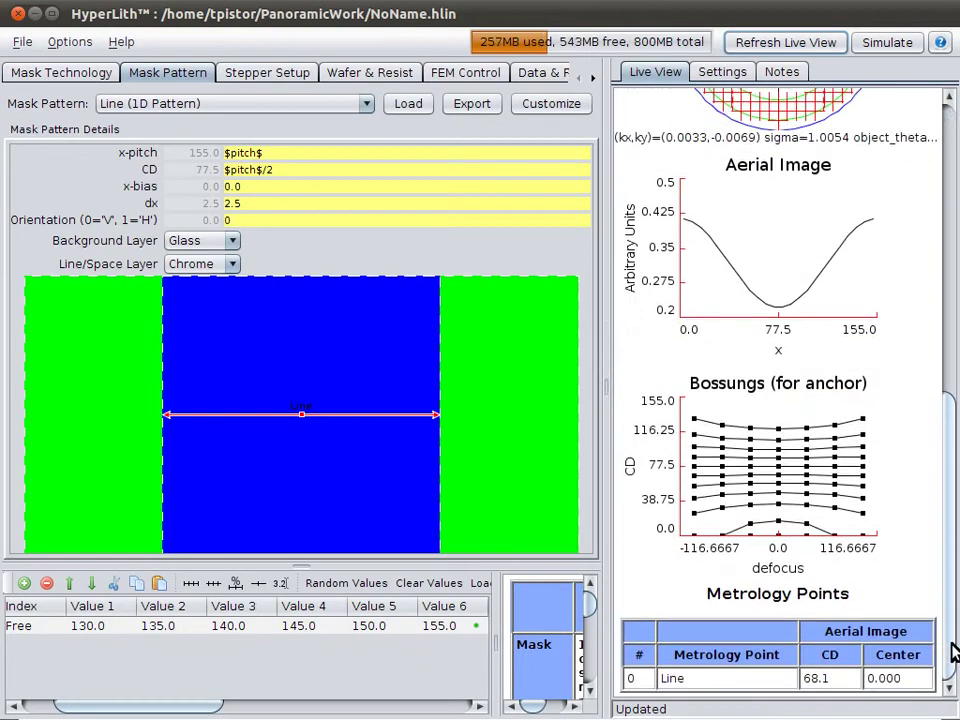
left_click_drag(133, 709, 122, 677)
Reset the nominal pitch to 130 and refresh the live simulation.
left_click(176, 626)
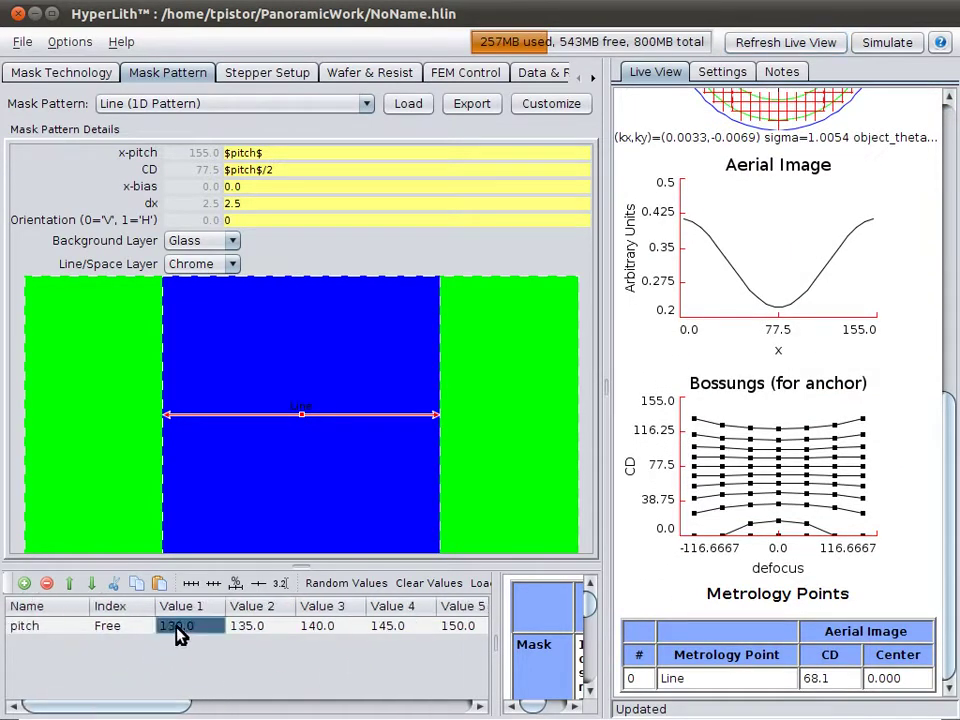
right_click(176, 626)
left_click(262, 492)
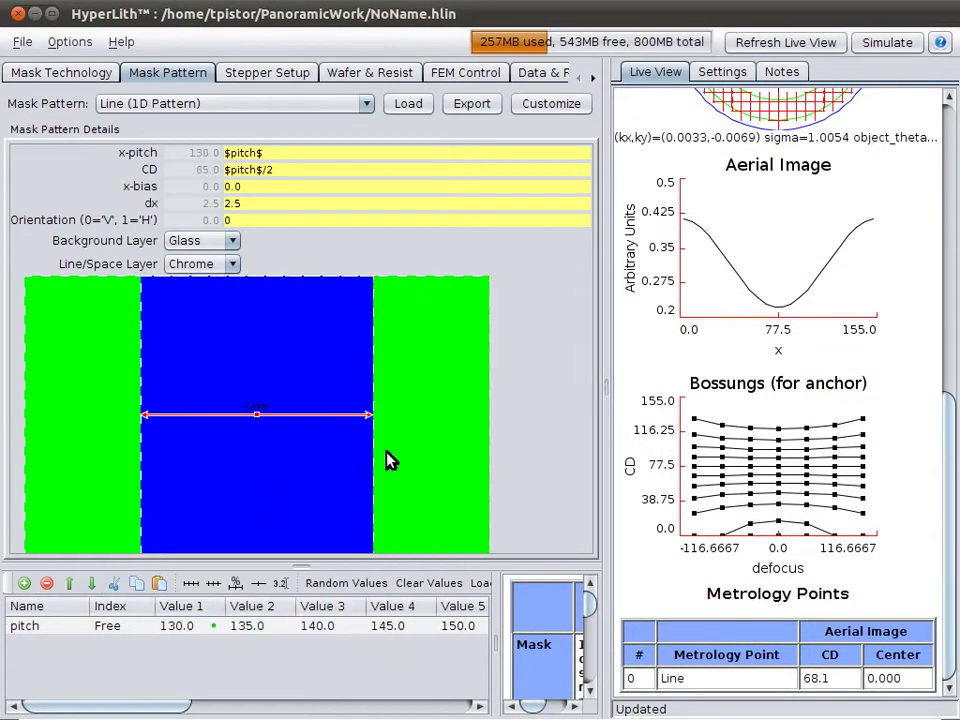
left_click(774, 45)
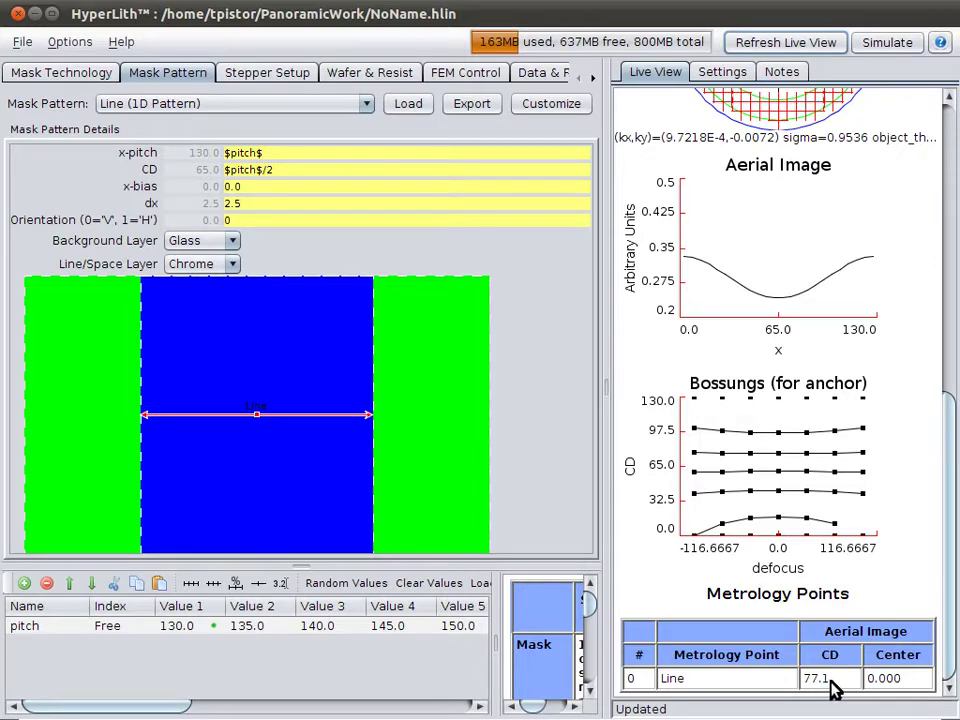
left_click(462, 74)
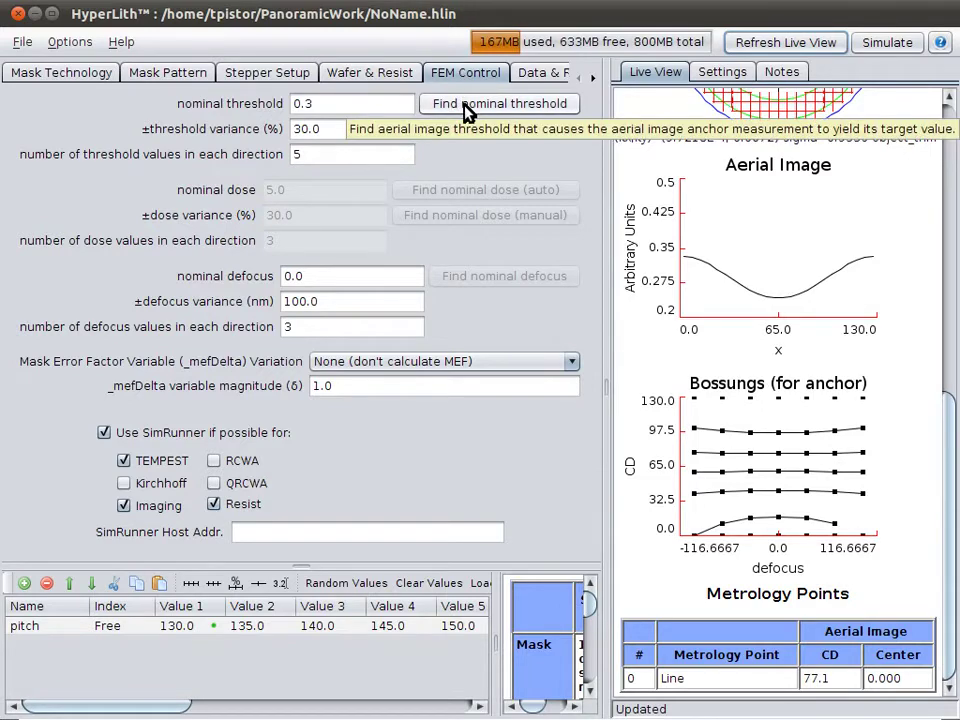
Find and accept nominal threshold 0.2871, then refresh to confirm CD 65.0 at pitch 130.
left_click(466, 110)
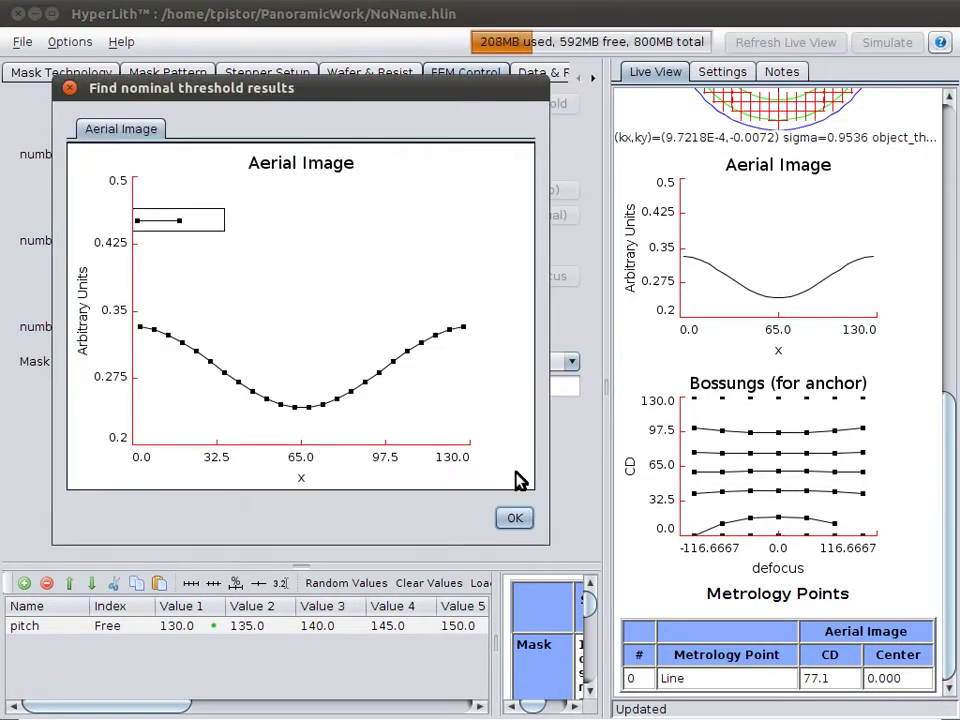
left_click(514, 517)
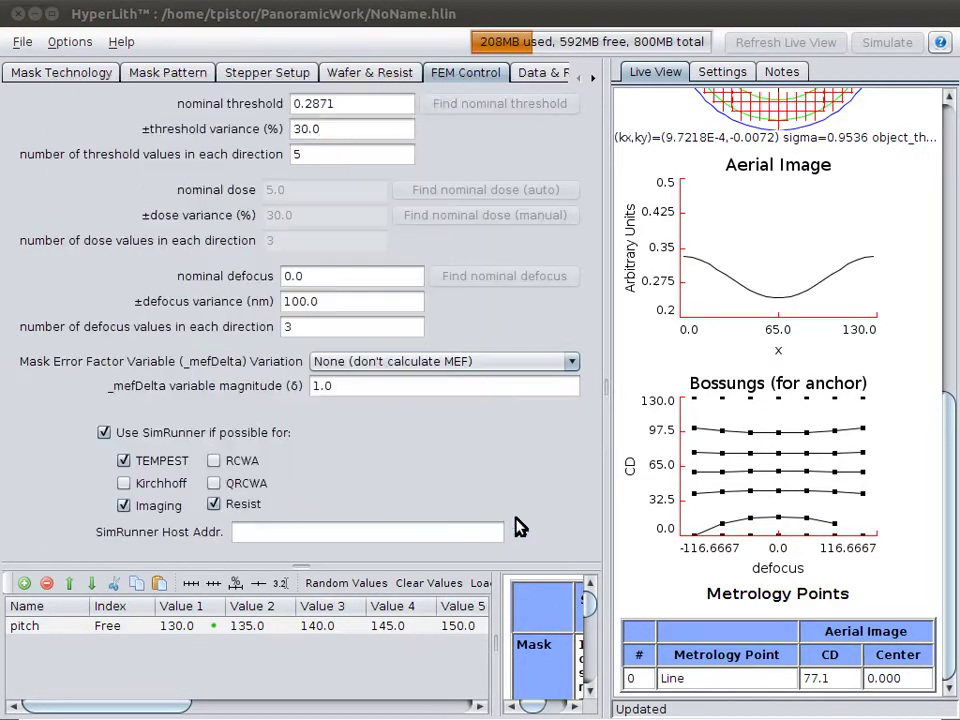
left_click(196, 636)
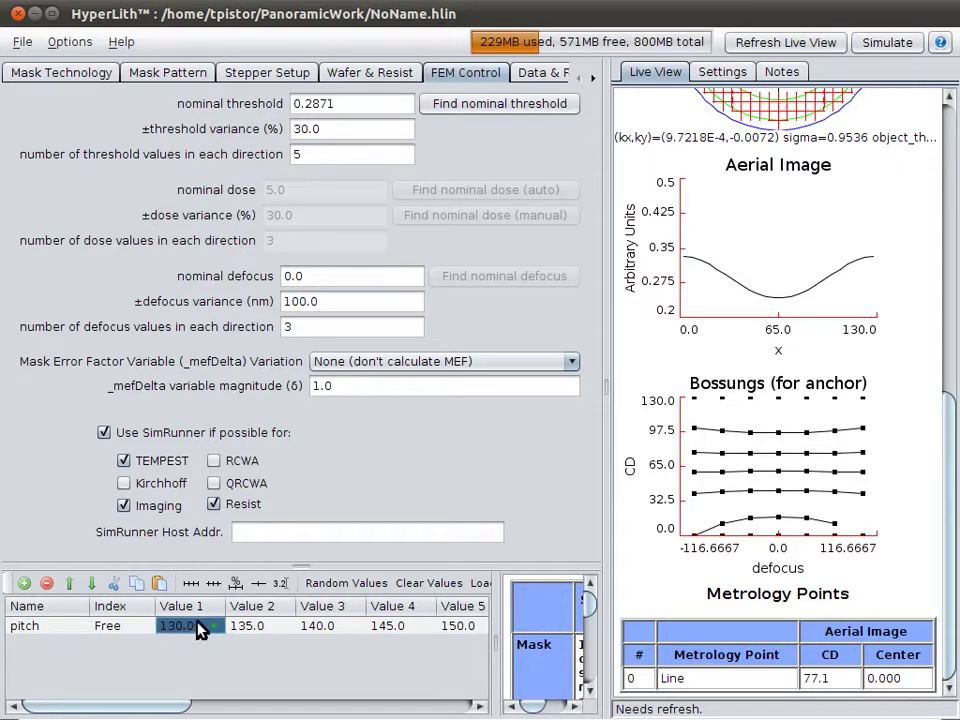
left_click(812, 46)
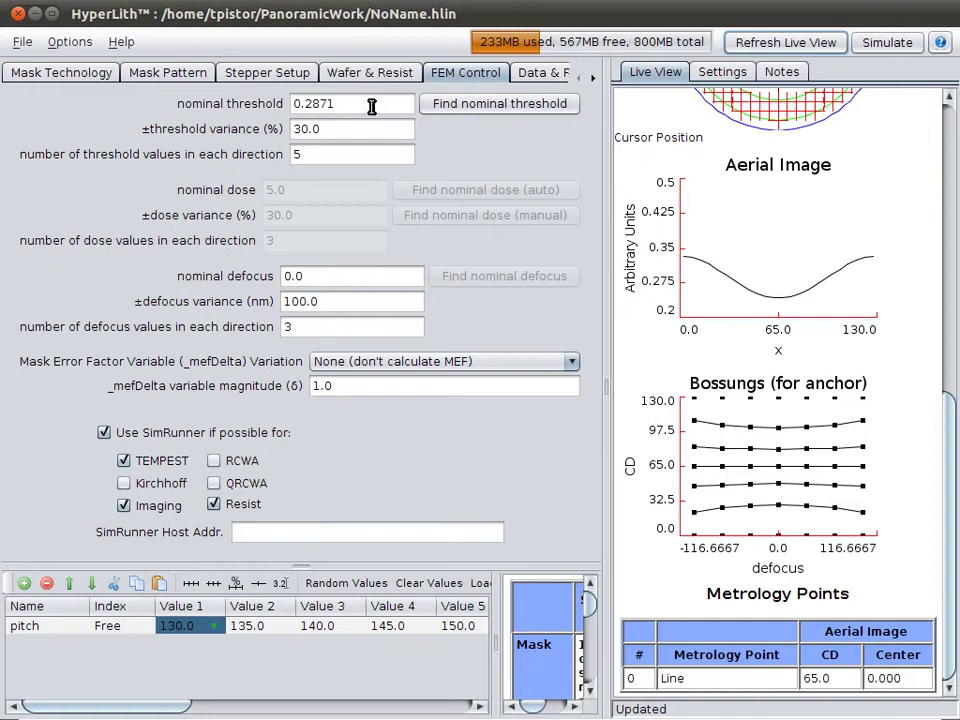
left_click_drag(334, 103, 225, 103)
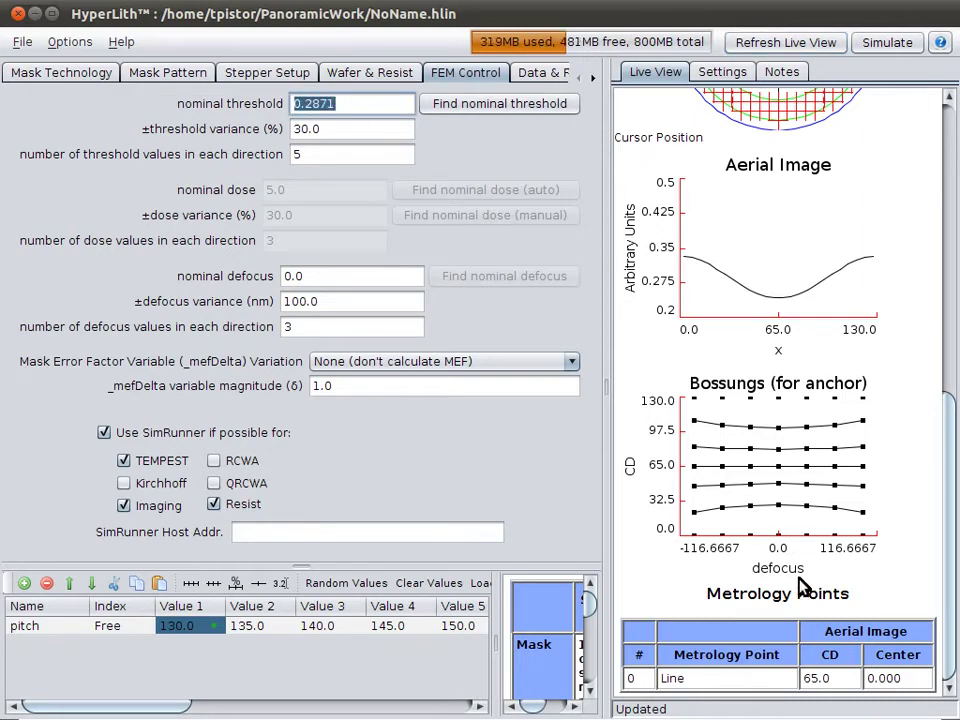
left_click(828, 688)
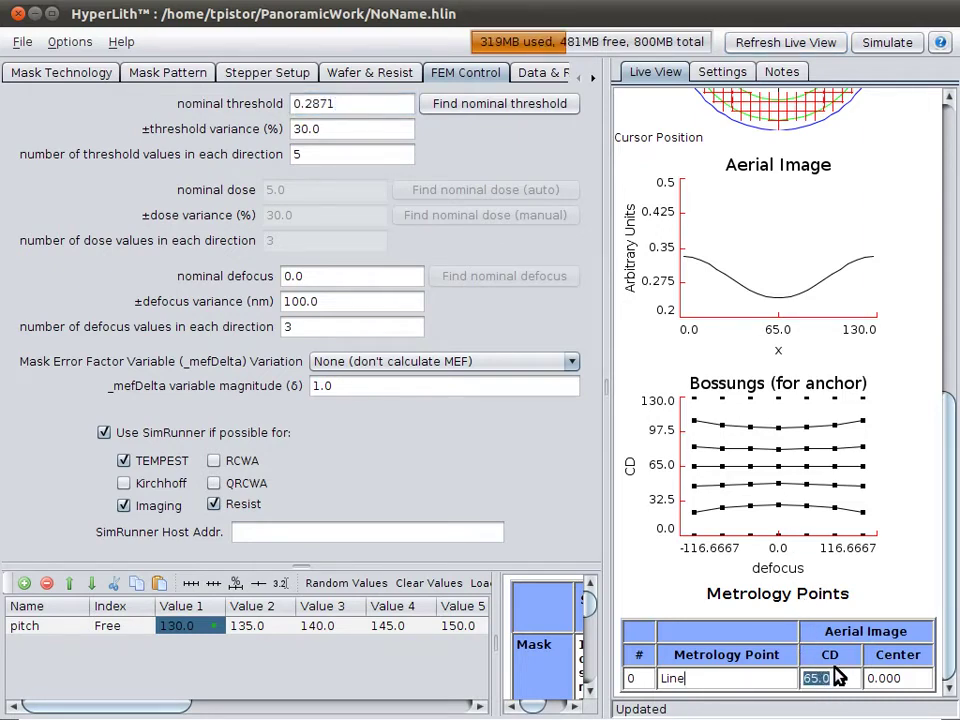
left_click_drag(952, 561, 932, 72)
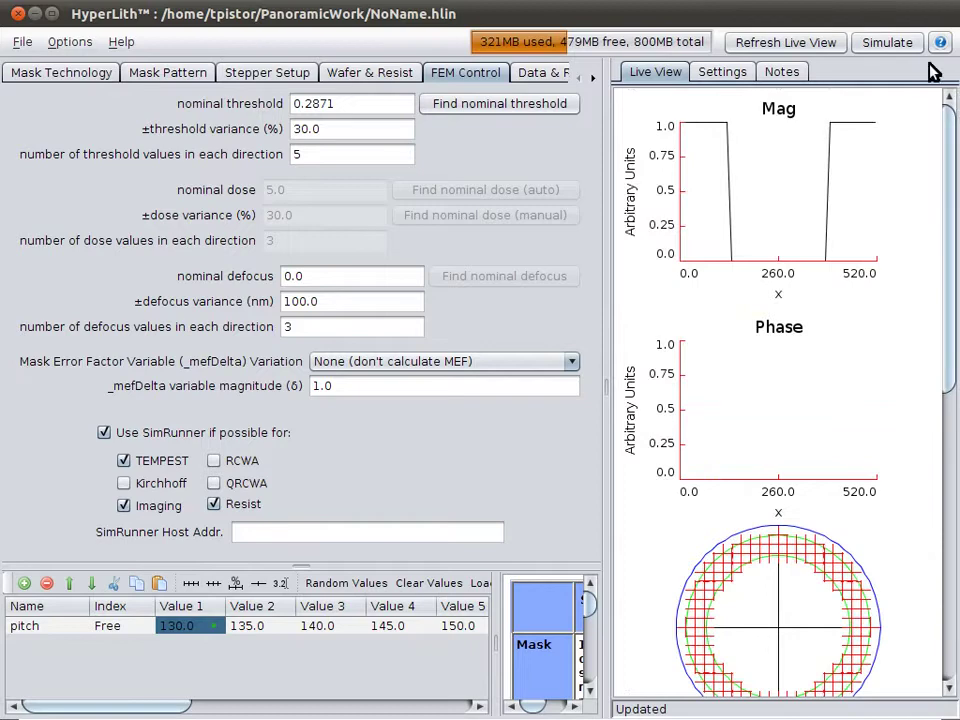
Change the mask pattern dx from 2.5 to 1.25.
left_click(158, 73)
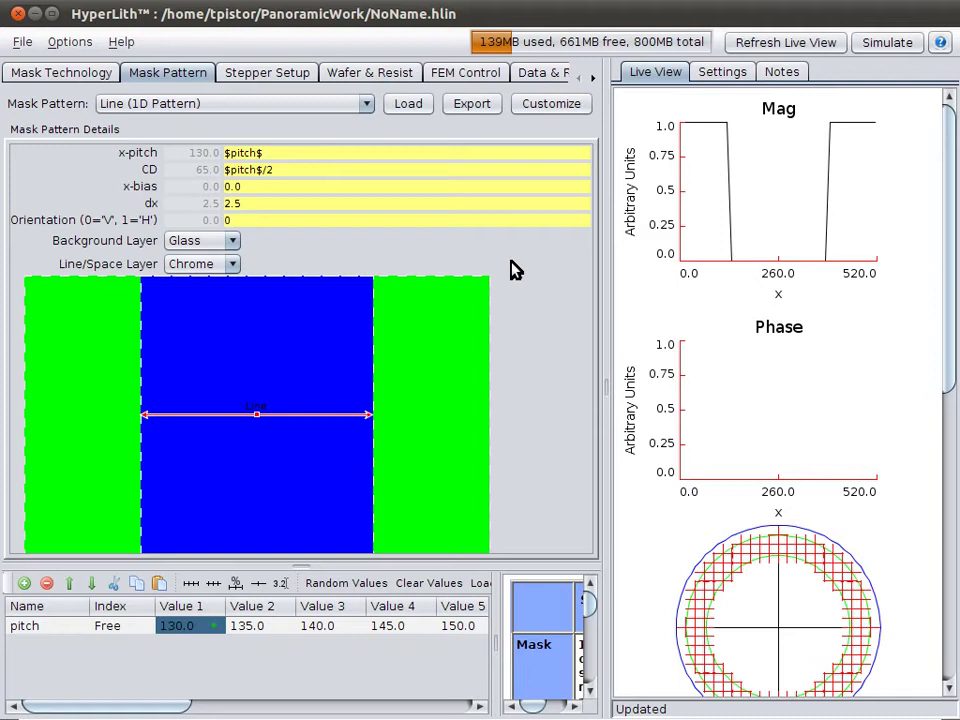
left_click_drag(150, 707, 103, 700)
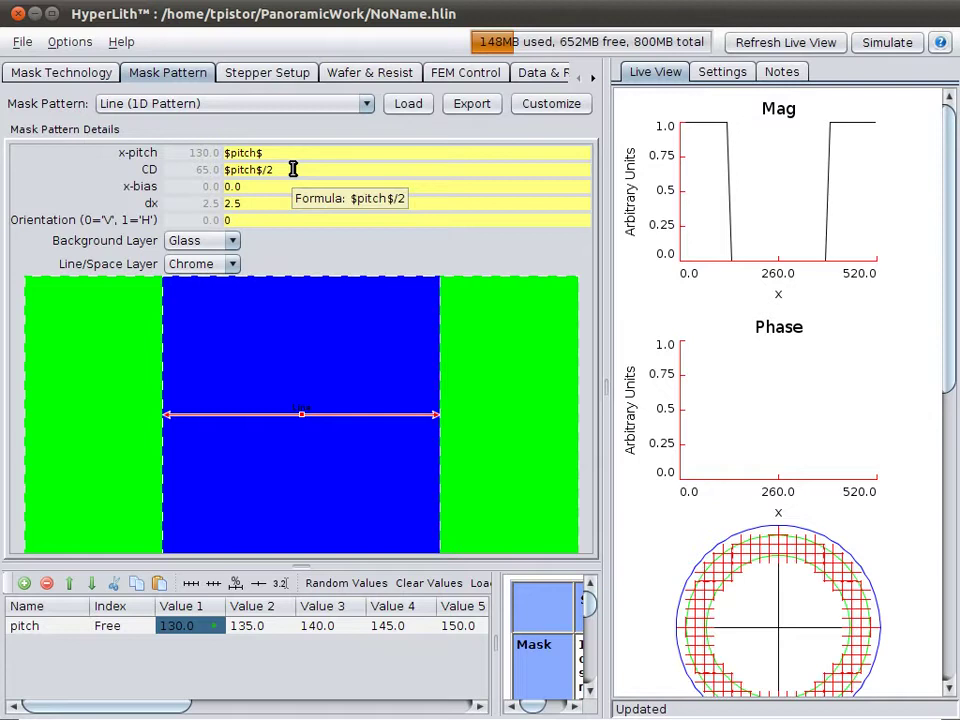
double_click(240, 203)
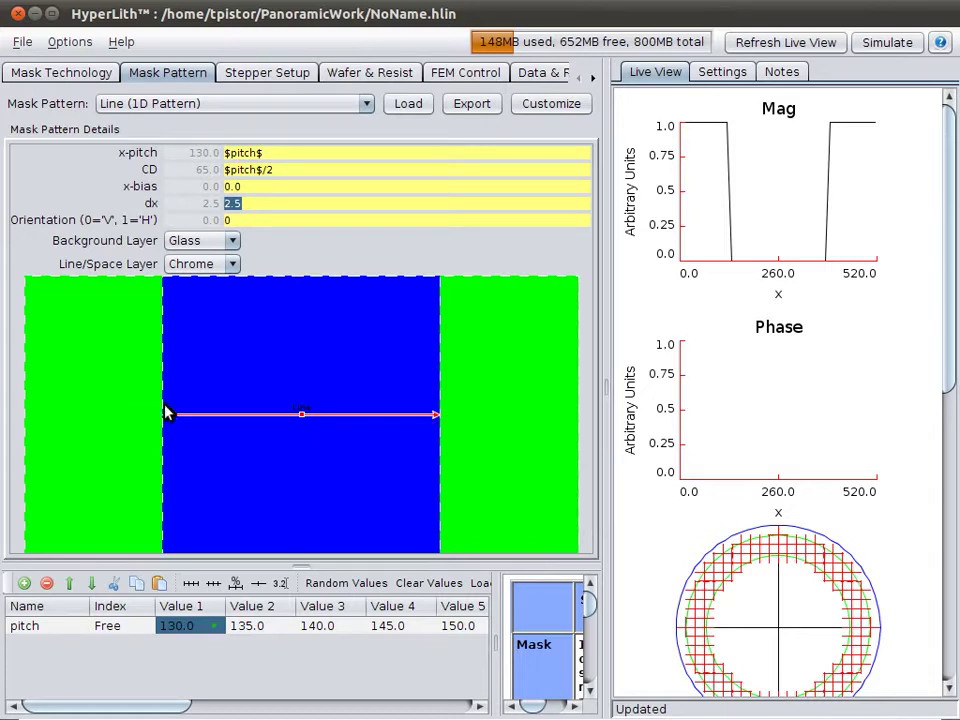
left_click(273, 202)
double_click(273, 202)
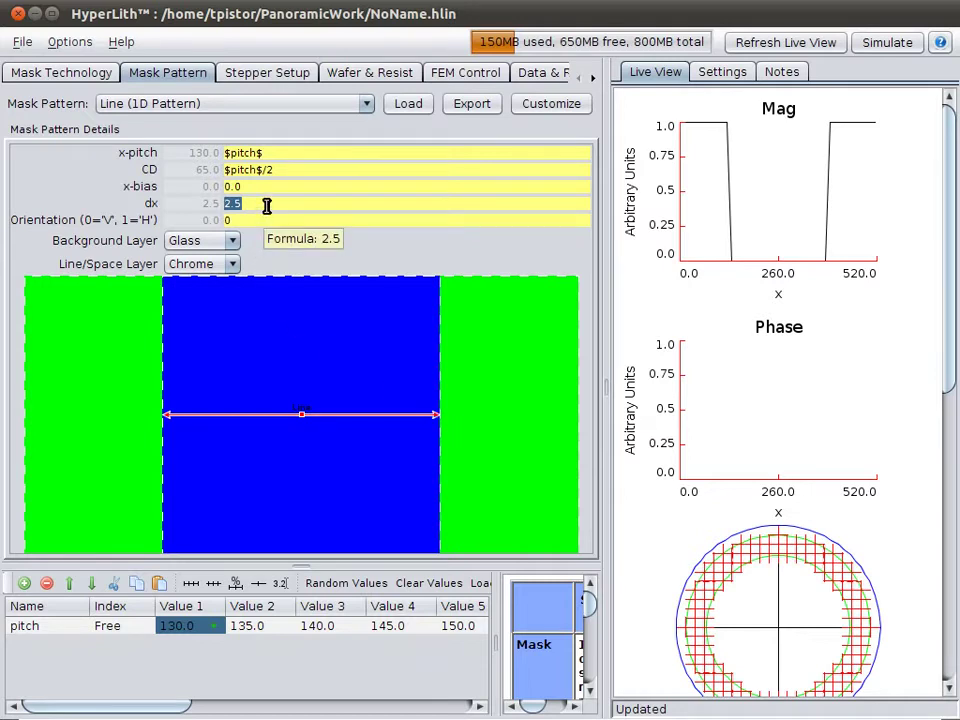
left_click_drag(274, 206, 219, 203)
type("1.25")
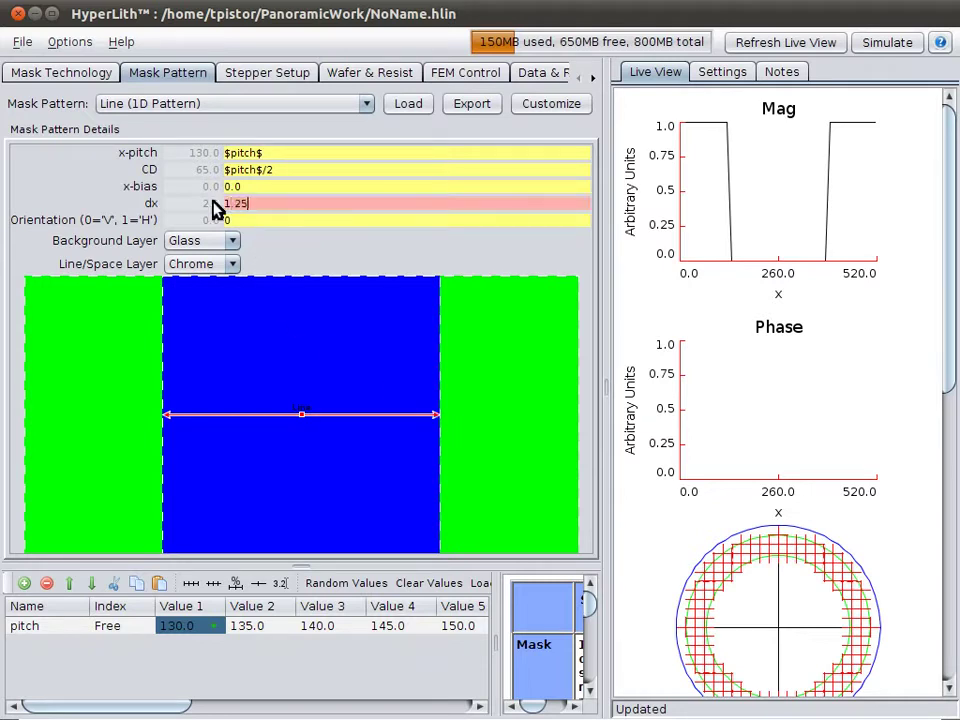
key("Return")
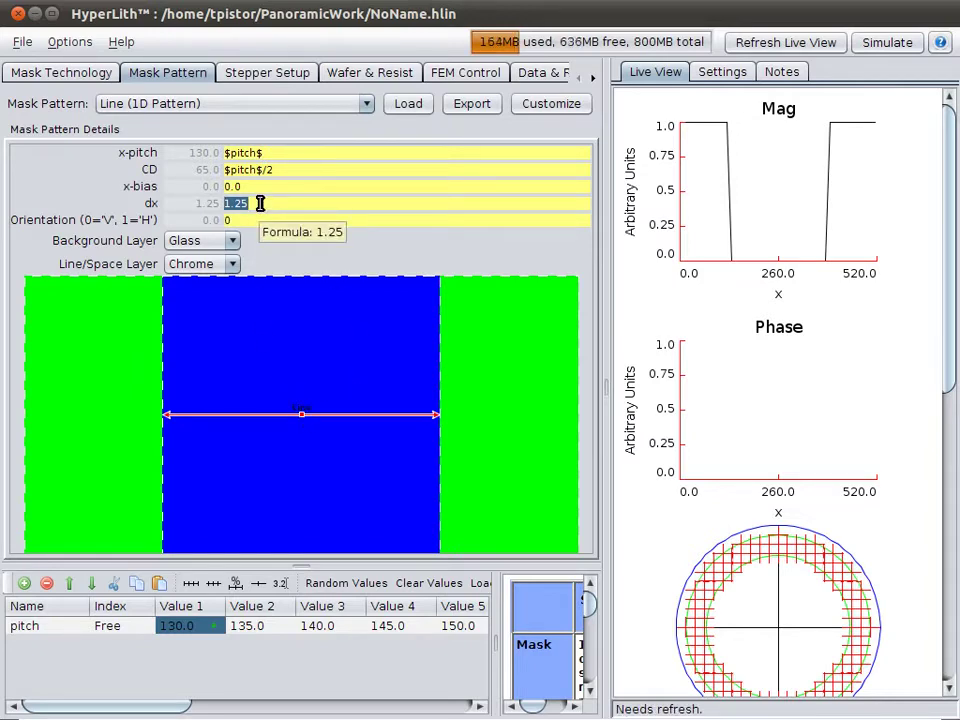
left_click(243, 74)
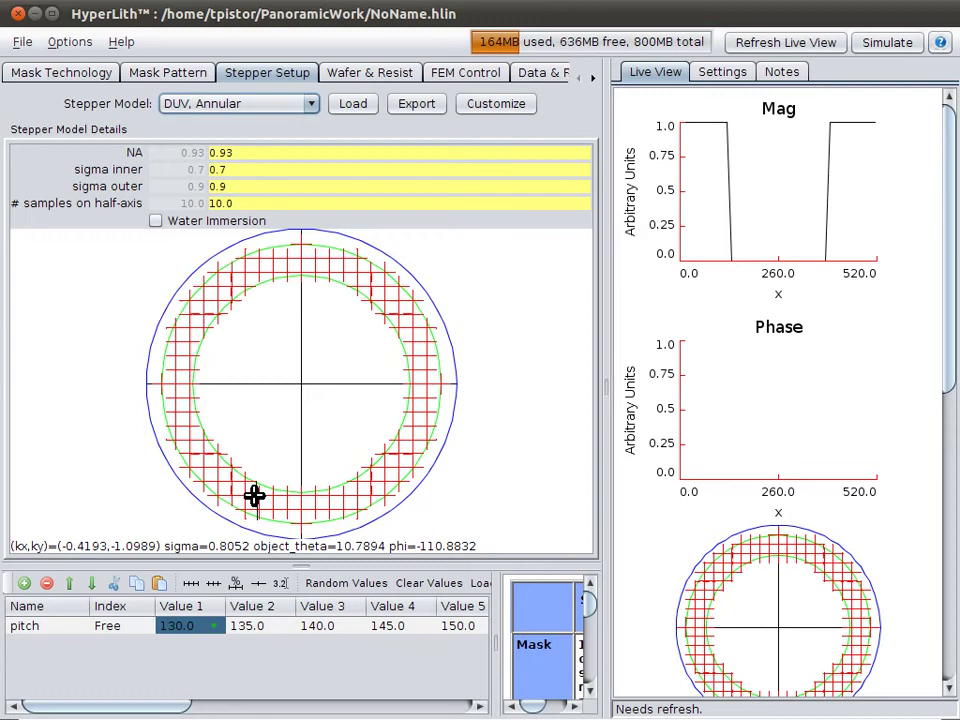
Raise the stepper's samples on the half-axis from 10 to 30.
left_click(254, 204)
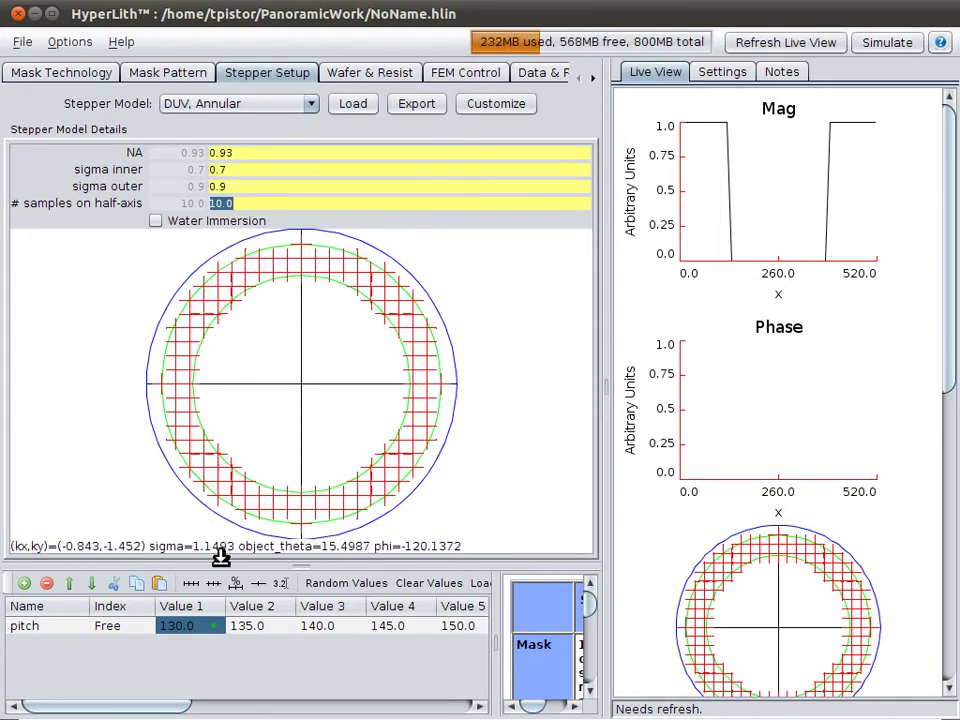
left_click_drag(210, 566, 205, 715)
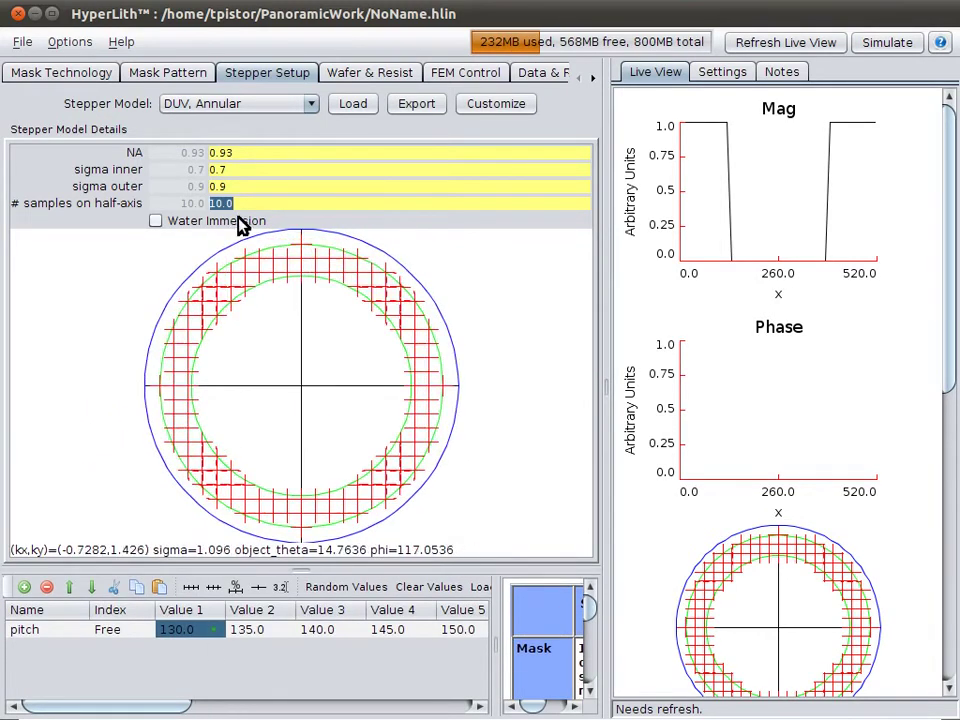
type("3")
key("Return")
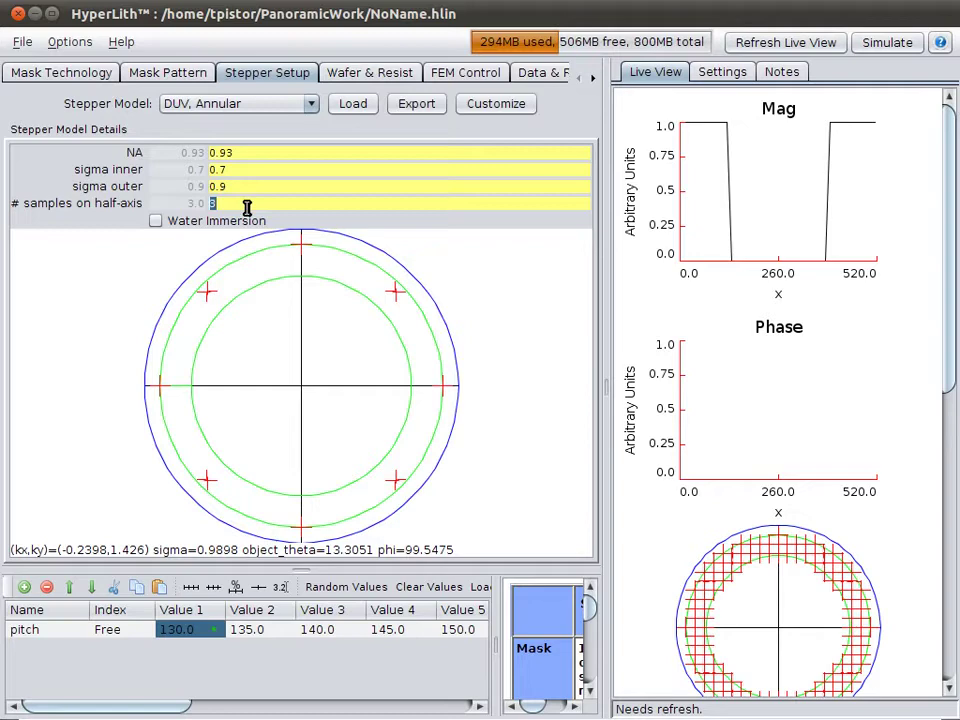
type("30")
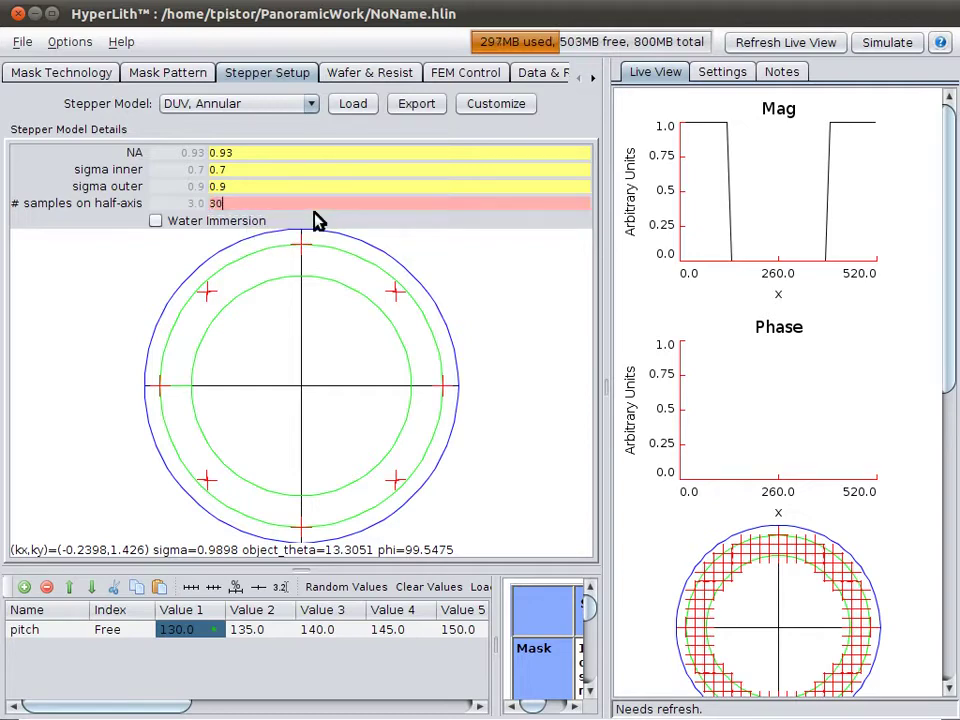
key("Return")
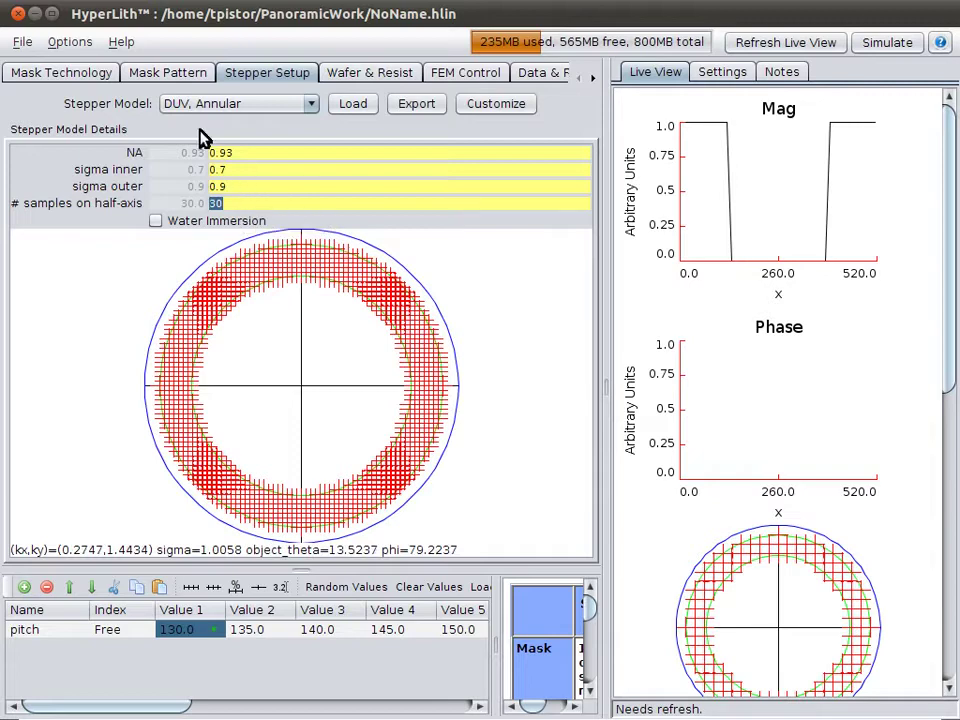
left_click(170, 77)
Review the dx of 1.25 and the stepper settings.
left_click(274, 204)
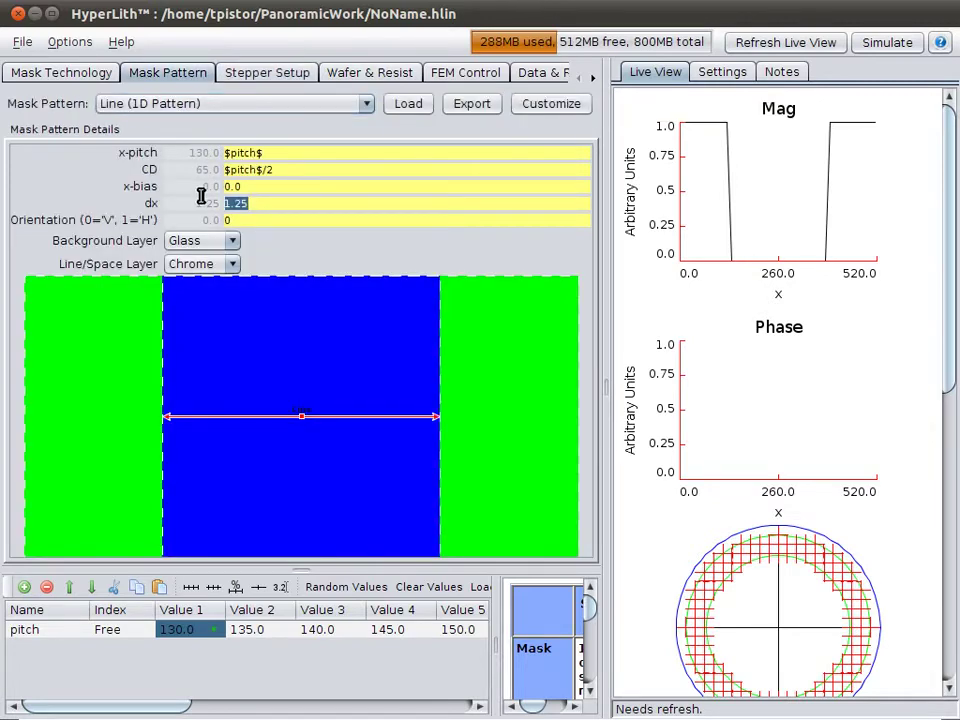
left_click(268, 78)
left_click(166, 72)
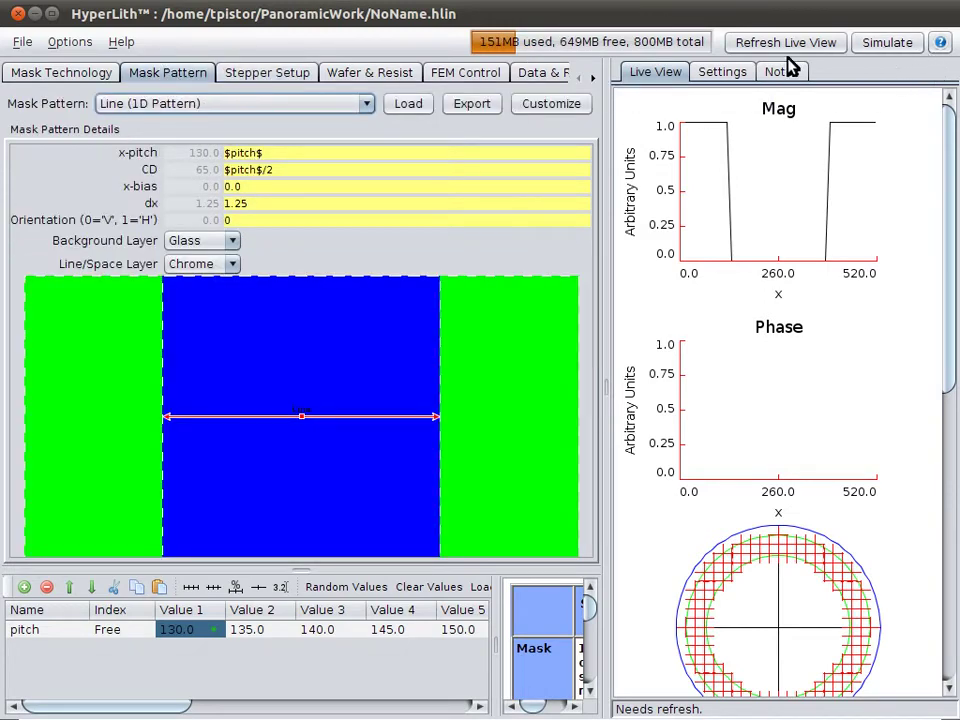
Re-find the nominal threshold as 0.2899 and refresh the live view showing CD 65.0.
left_click(462, 72)
left_click(464, 107)
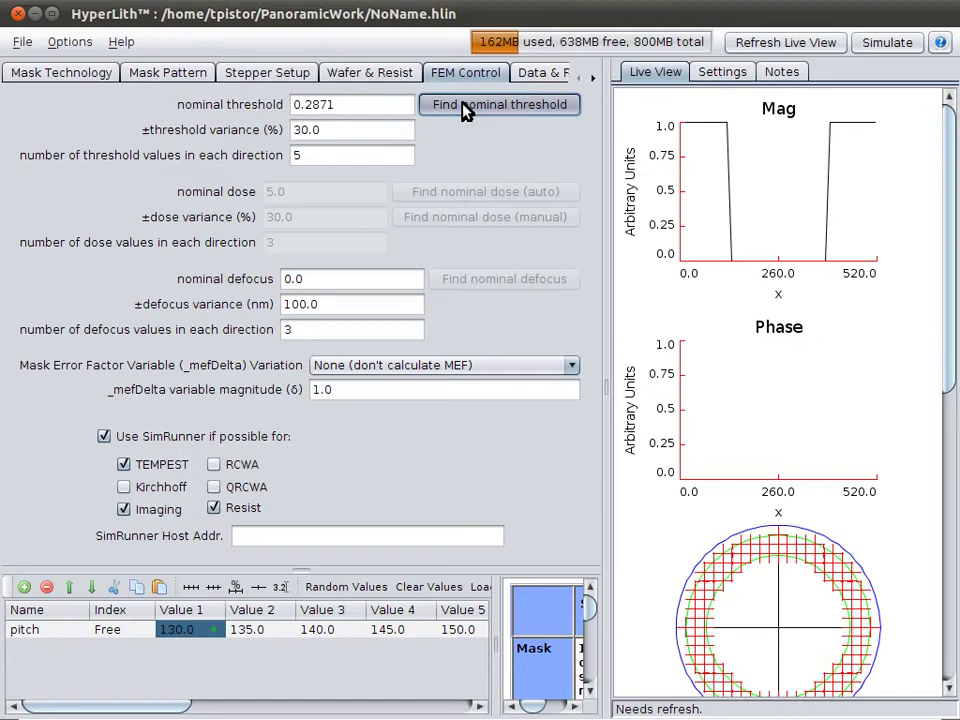
left_click(513, 521)
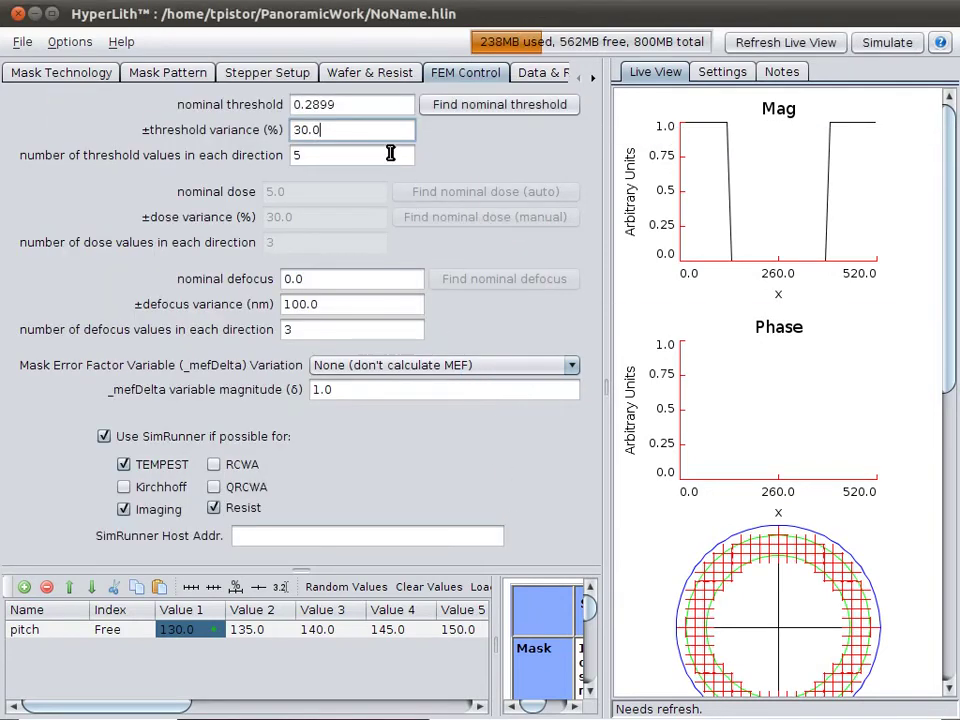
left_click(364, 100)
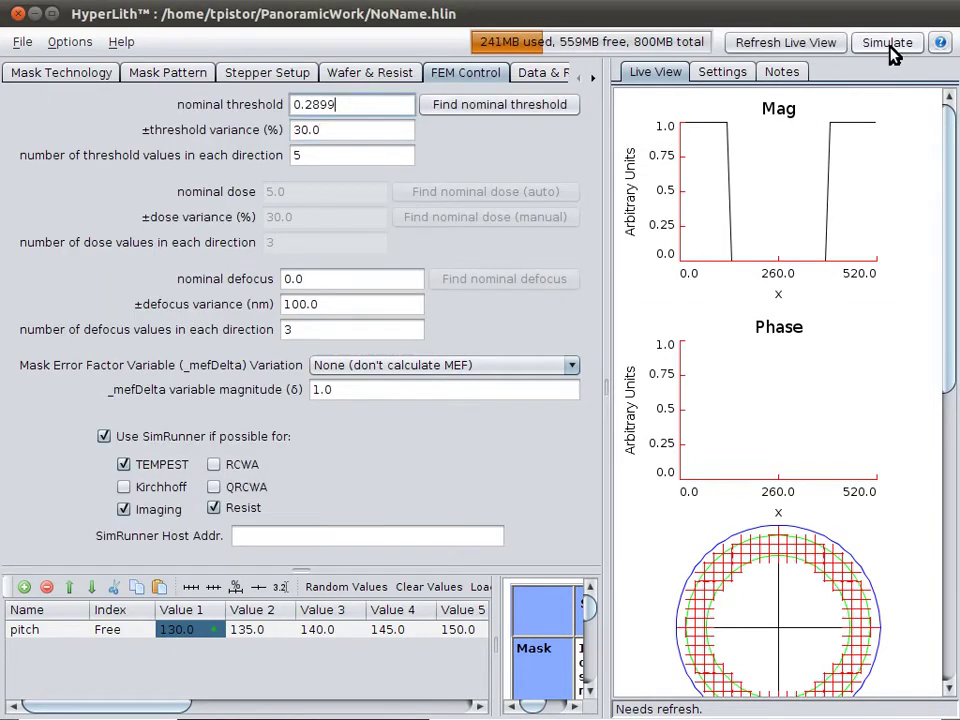
left_click(838, 43)
left_click_drag(952, 188, 952, 483)
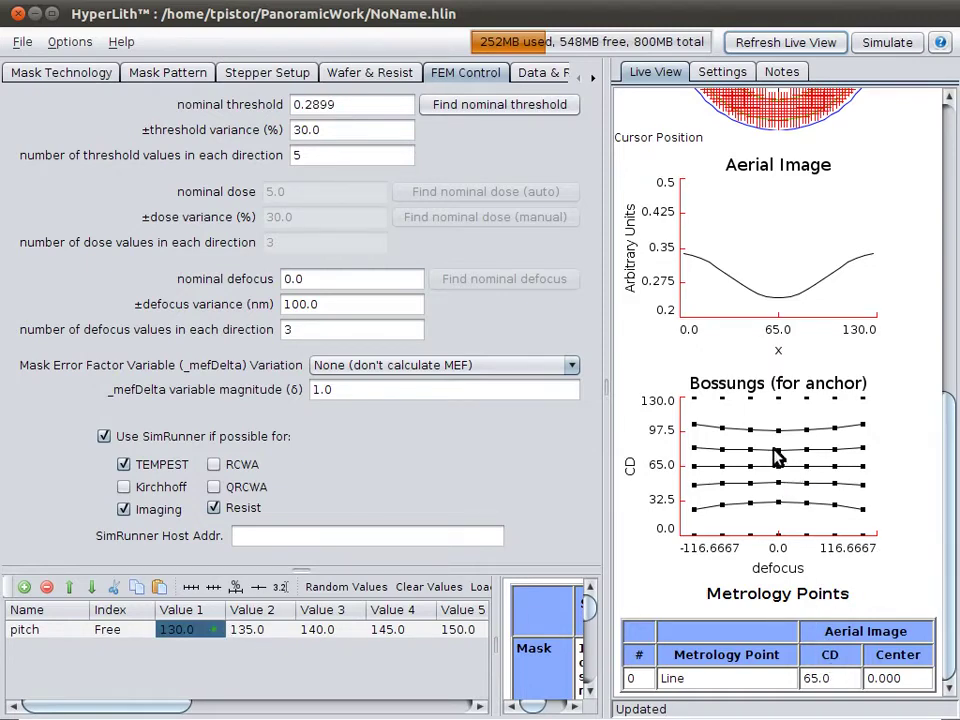
Confirm the Simulation Details and run the 15-run pitch batch, watching its progress.
left_click(876, 43)
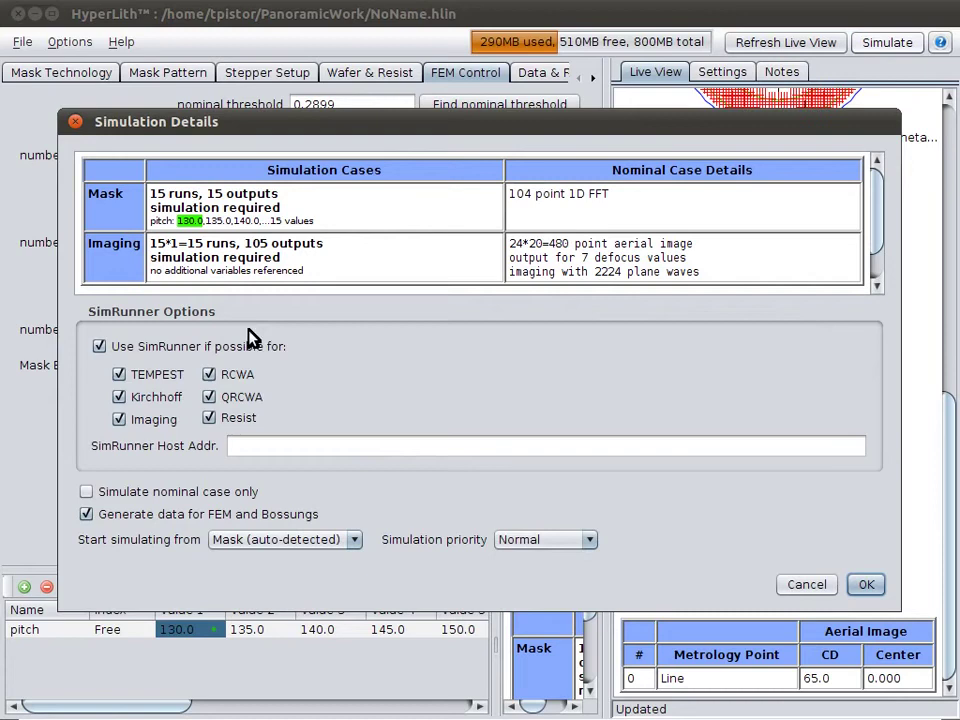
left_click(862, 588)
left_click(592, 78)
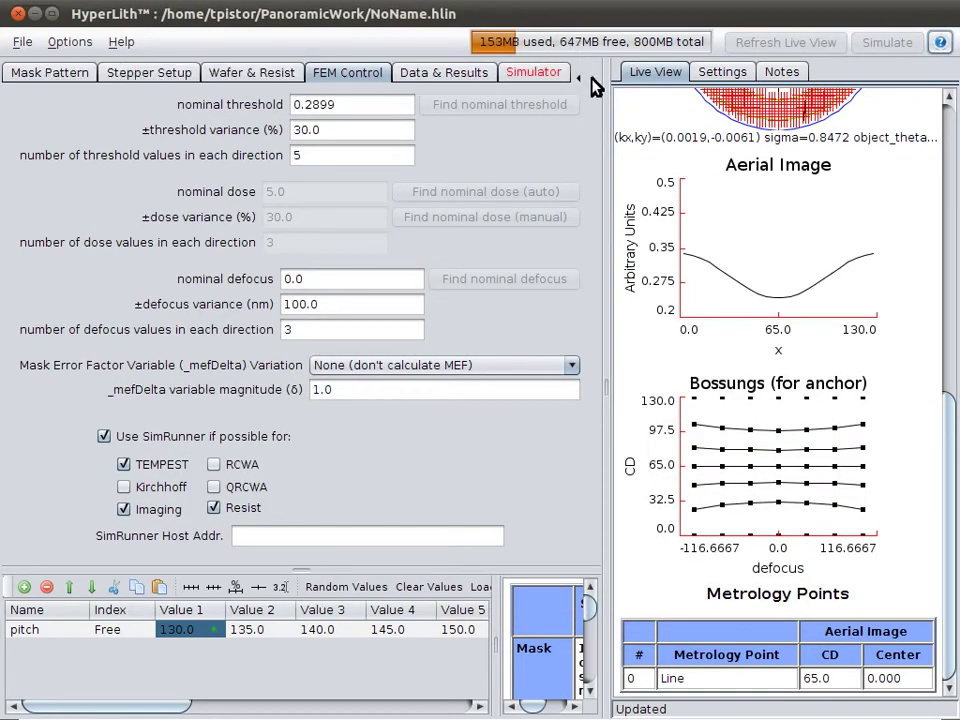
left_click(533, 72)
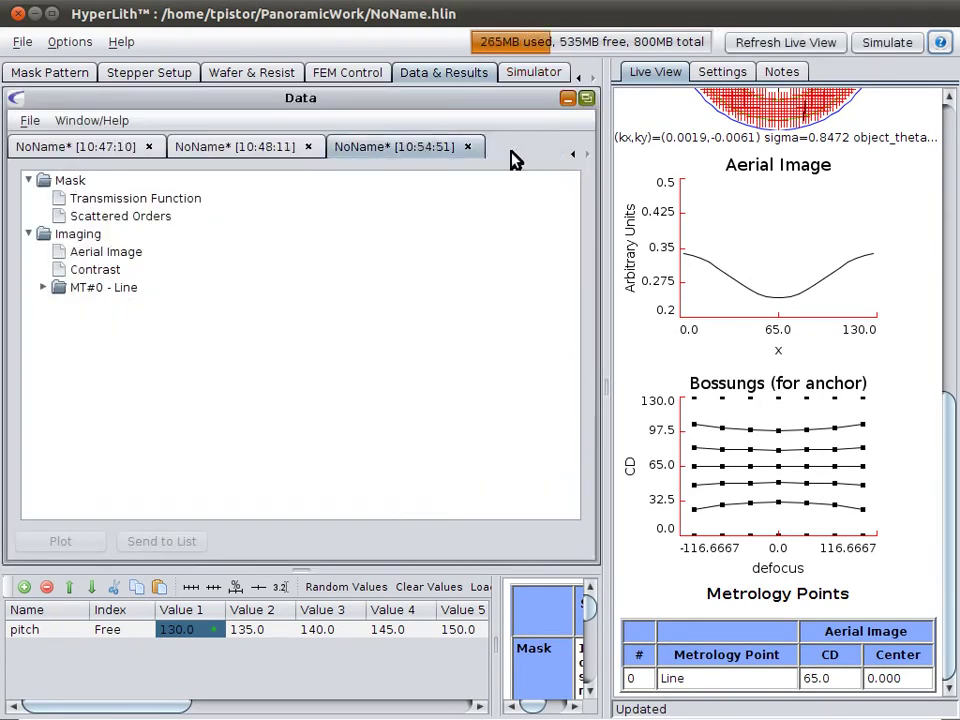
Select the 10:54:51 result set's MT#0 - Line CD measurement and open its Plot Settings.
left_click(377, 152)
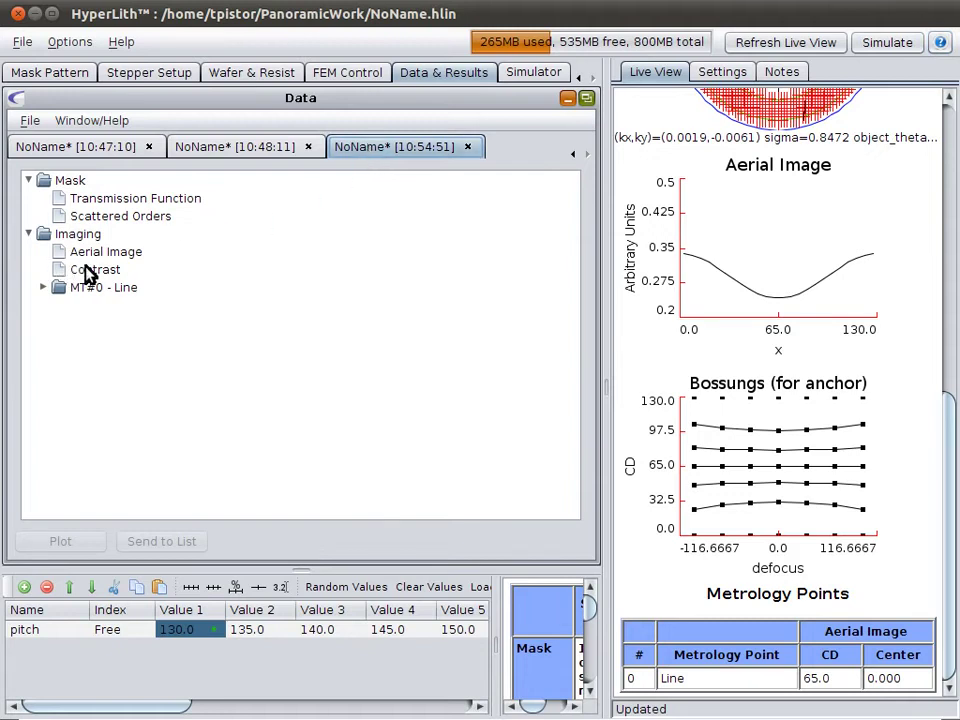
left_click(42, 288)
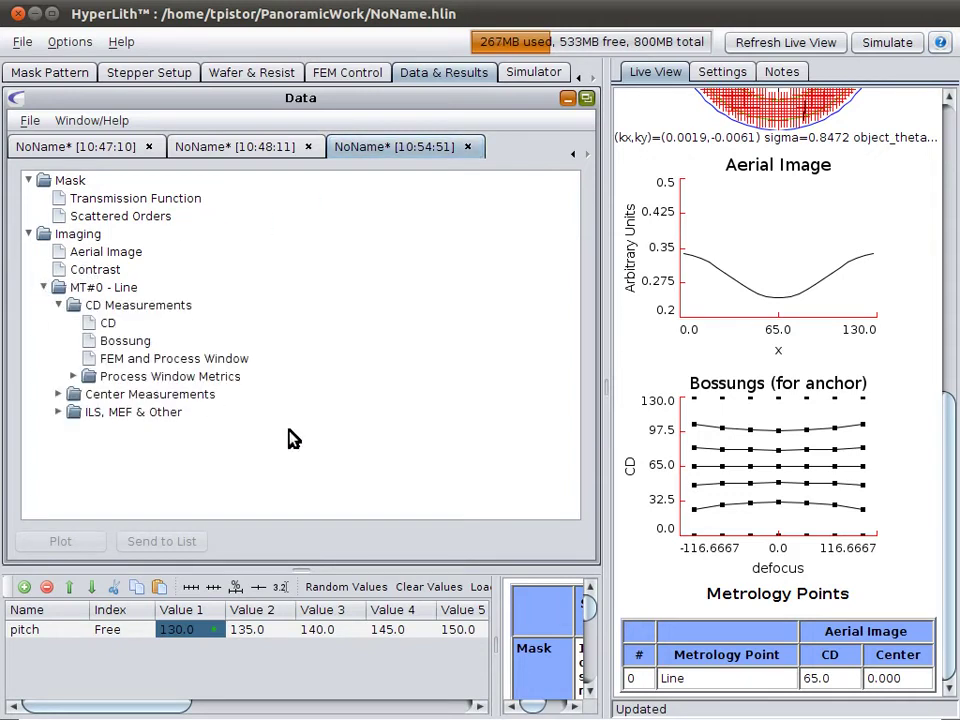
left_click(110, 324)
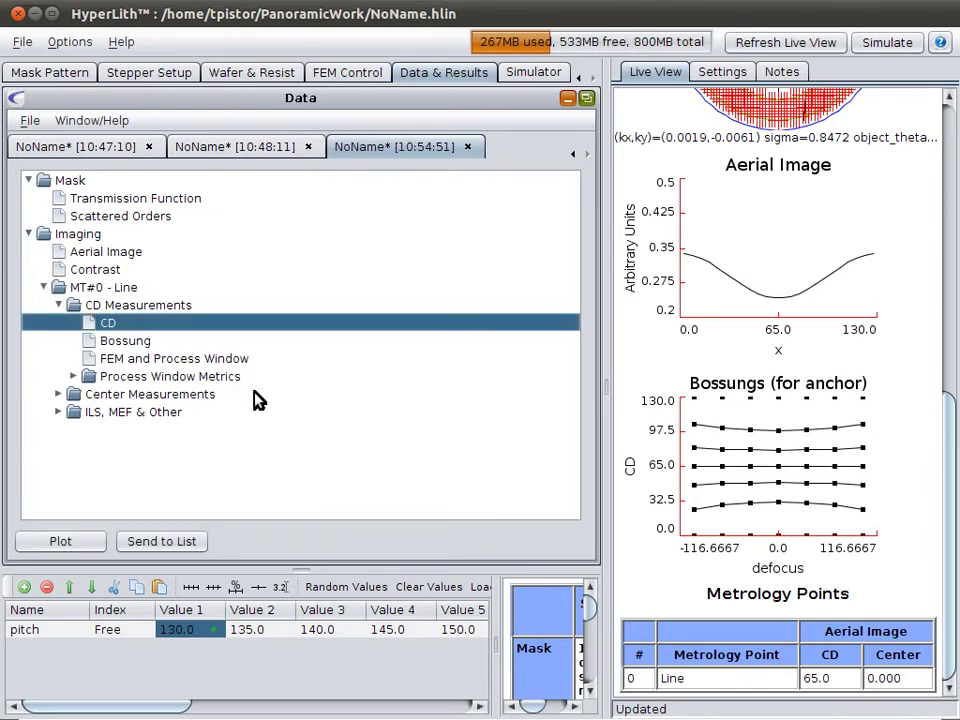
left_click(61, 542)
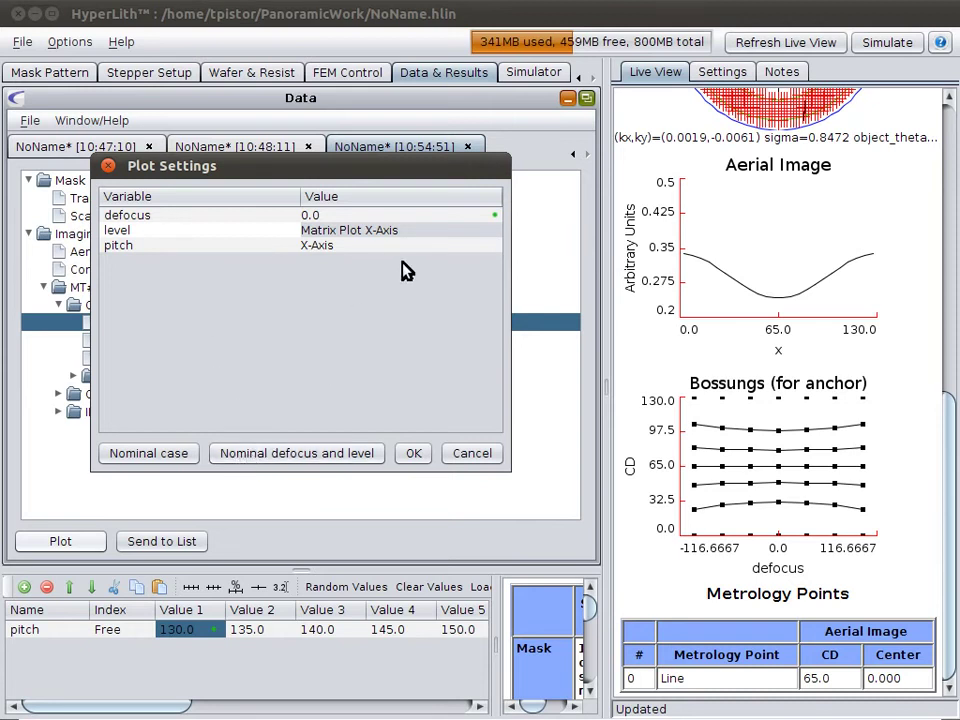
Plot Line CD versus pitch at threshold level 0.2899 with defocus 0.0.
left_click(422, 231)
scroll(418, 285, "up", 3)
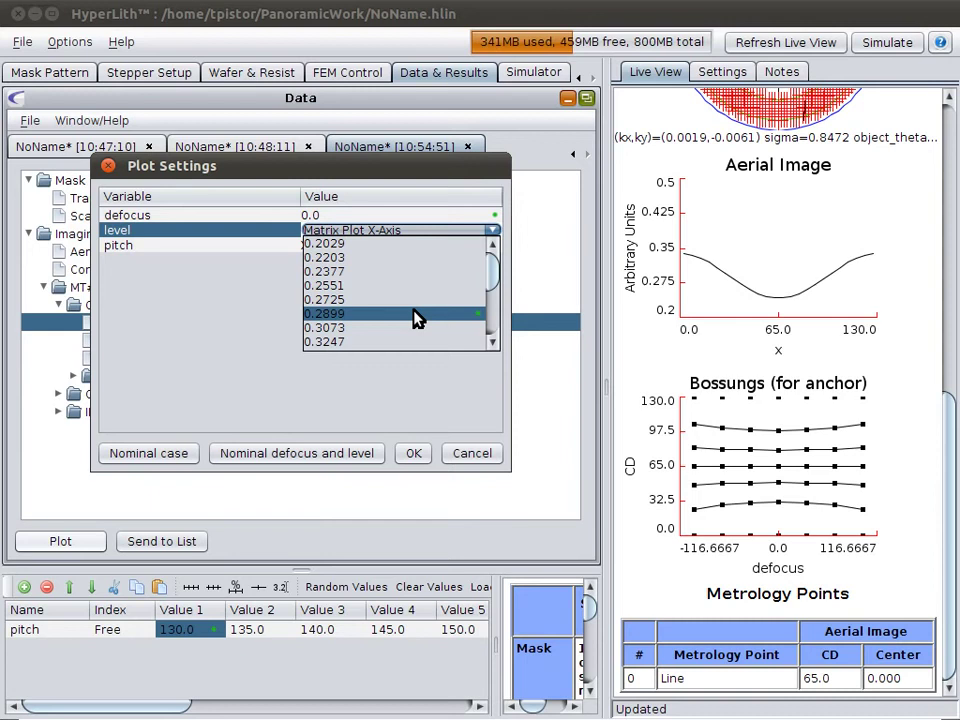
left_click(414, 316)
left_click(313, 463)
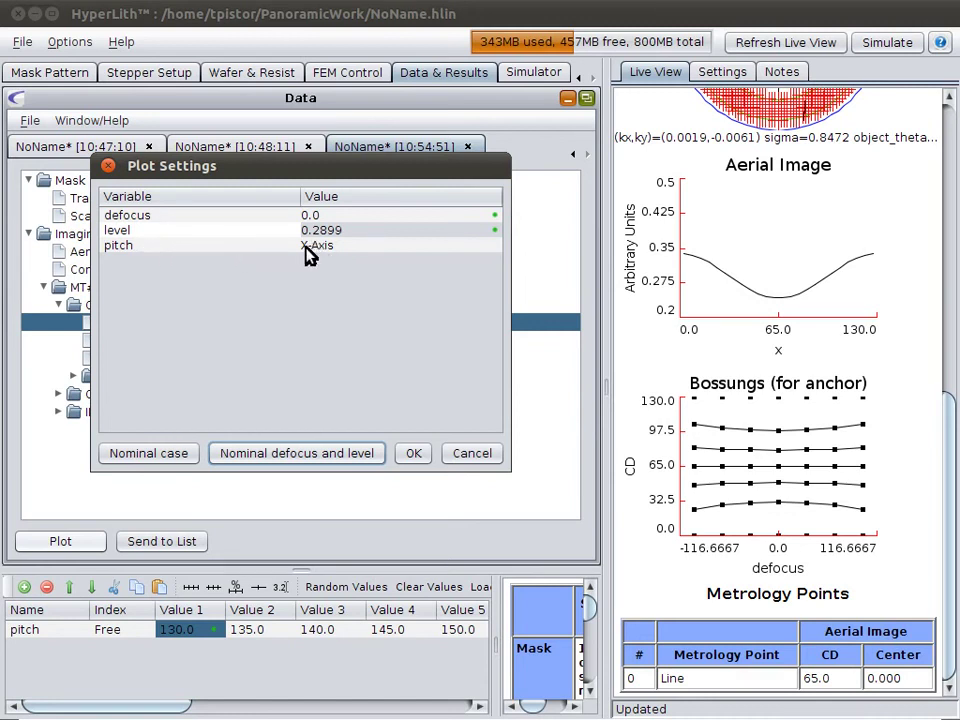
left_click(413, 453)
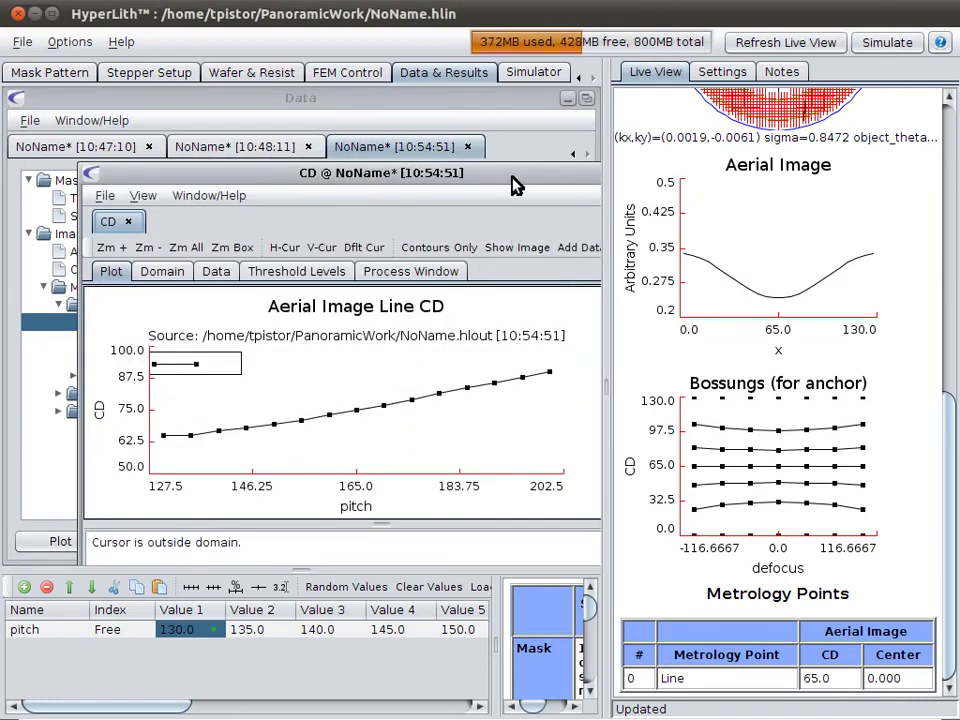
Move the CD plot window to the top-left, then close it with Ctrl+F4.
left_click_drag(514, 182, 434, 118)
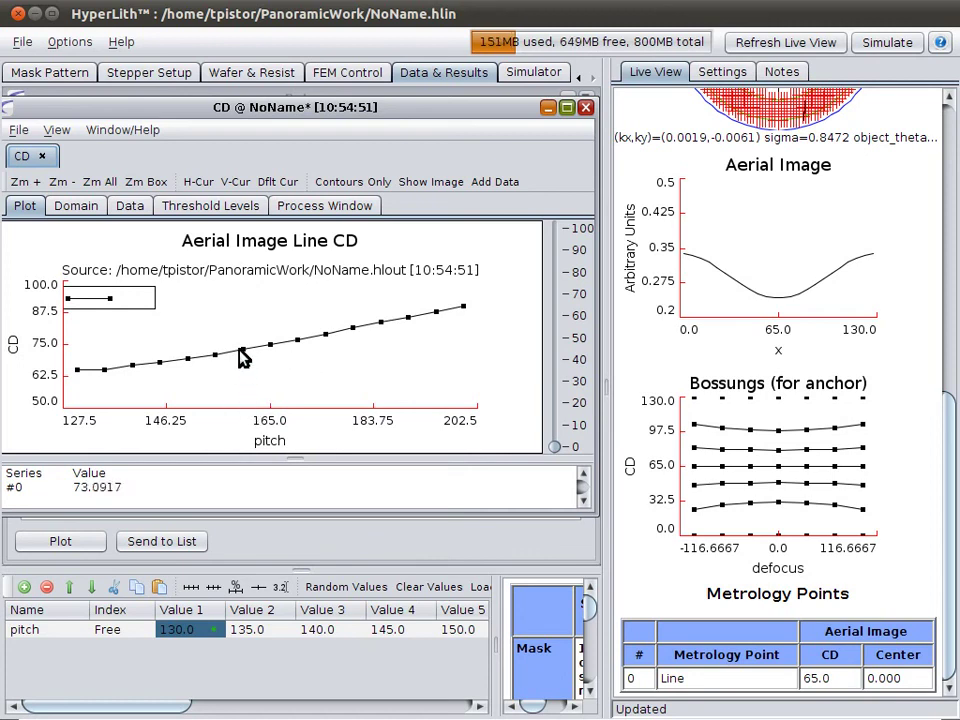
key("ctrl+F4")
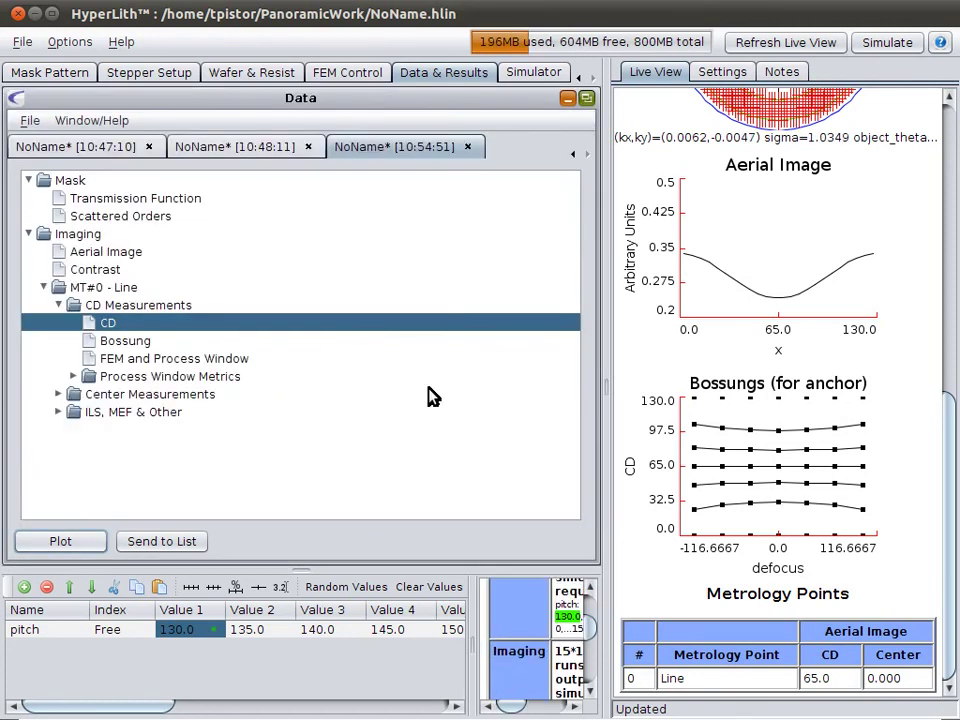